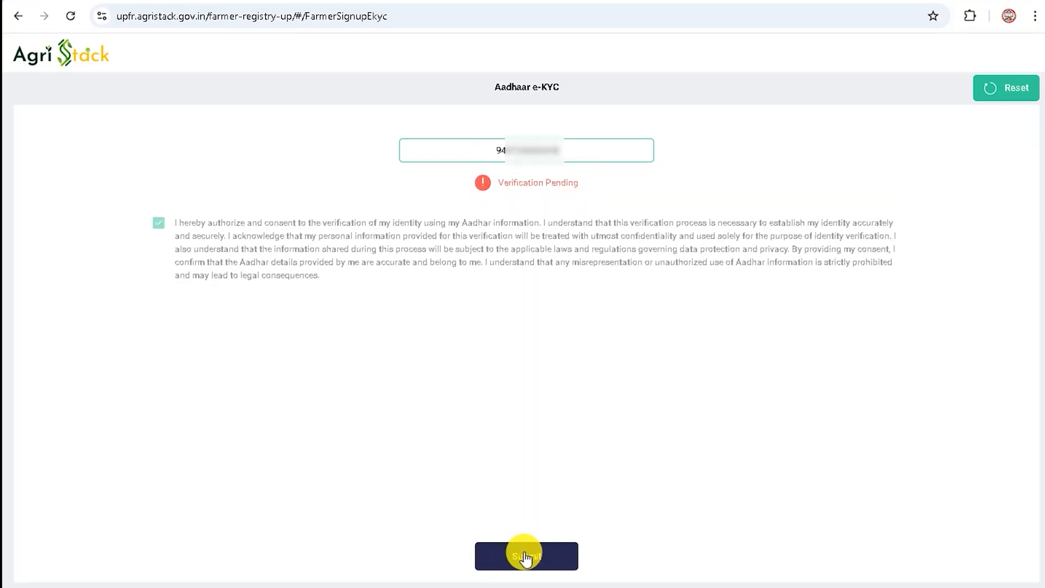
Step: Submit the Aadhaar number for e-KYC and verify it with the OTP sent to the registered mobile
click(525, 556)
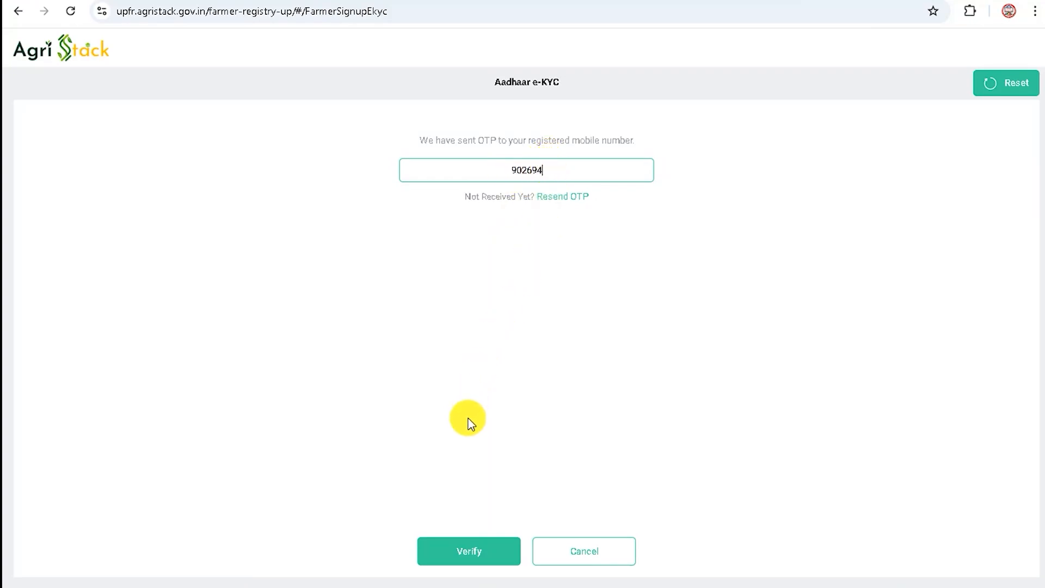
click(472, 553)
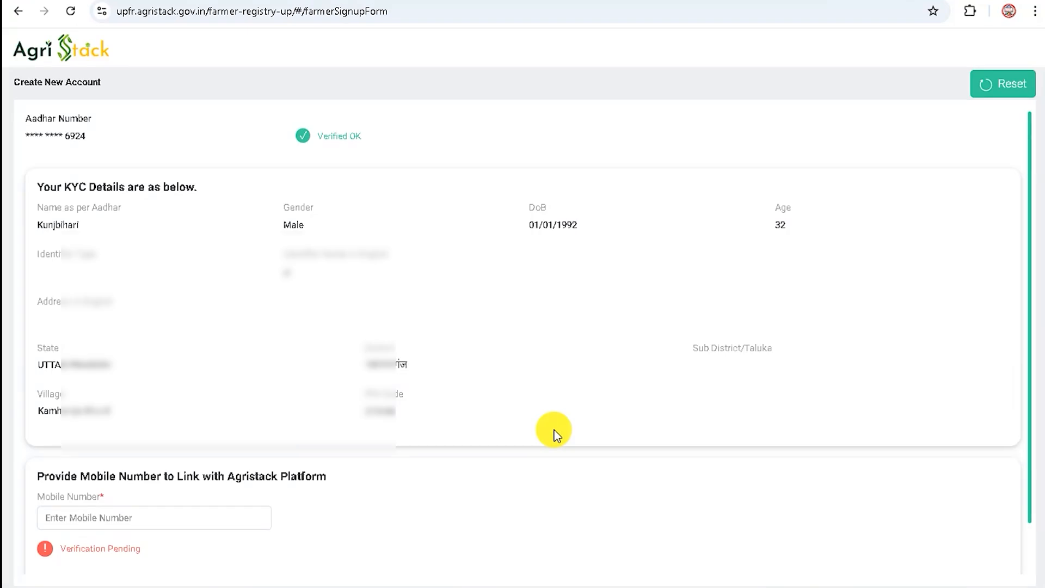
Step: Enter the mobile number to link with the Agristack platform and verify it with the received OTP
scroll(553, 430, down, 2)
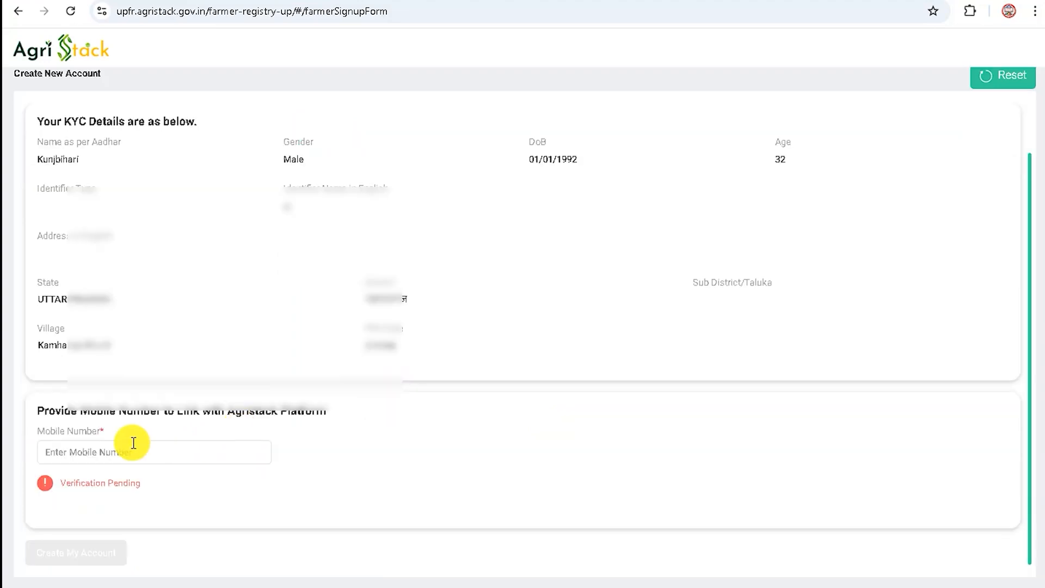
click(86, 452)
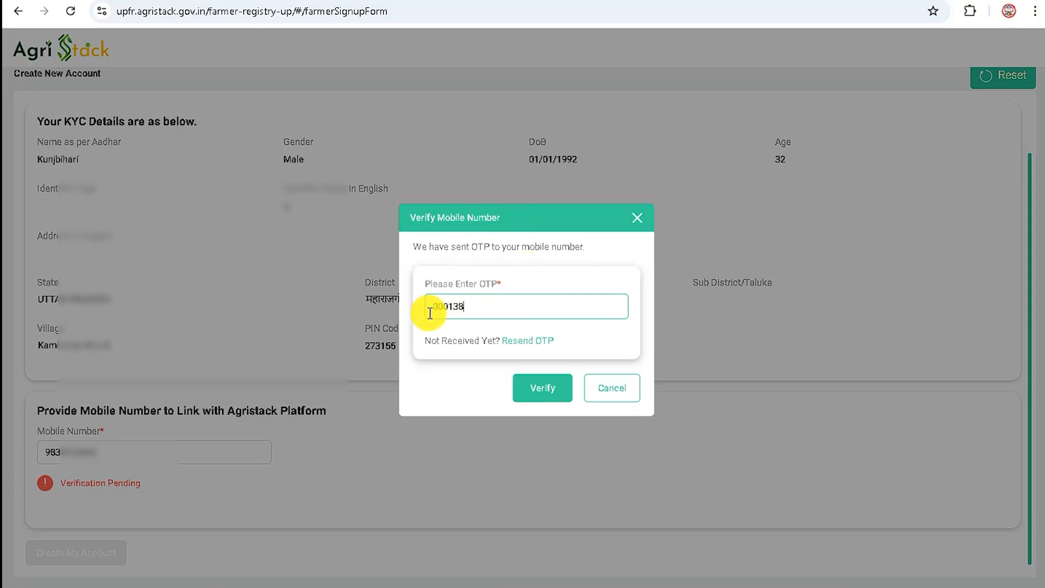
drag(430, 311, 472, 309)
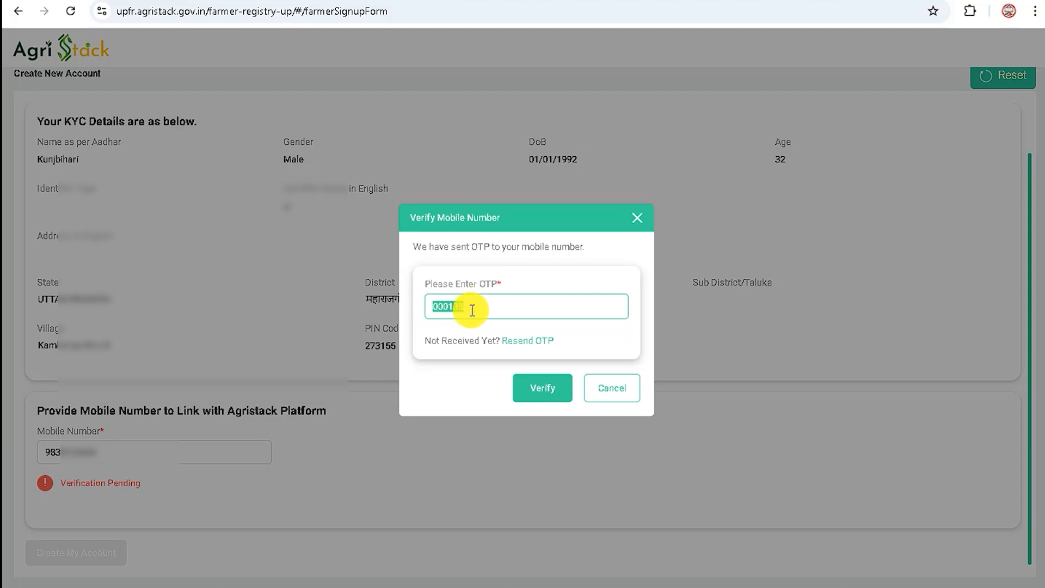
click(533, 388)
Step: Set and confirm the account password, create the account, and acknowledge the registration message
scroll(490, 392, down, 2)
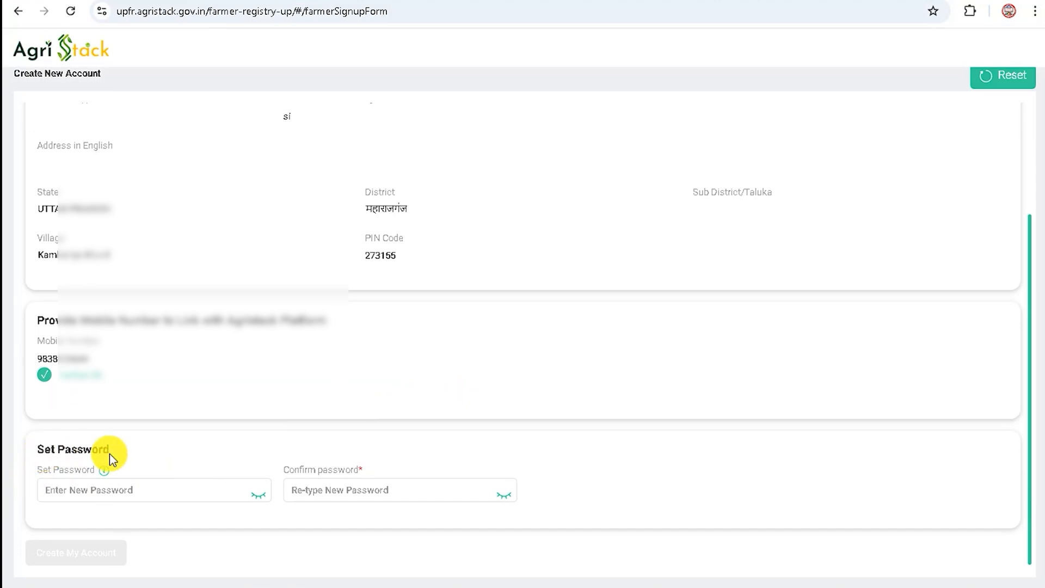
click(129, 490)
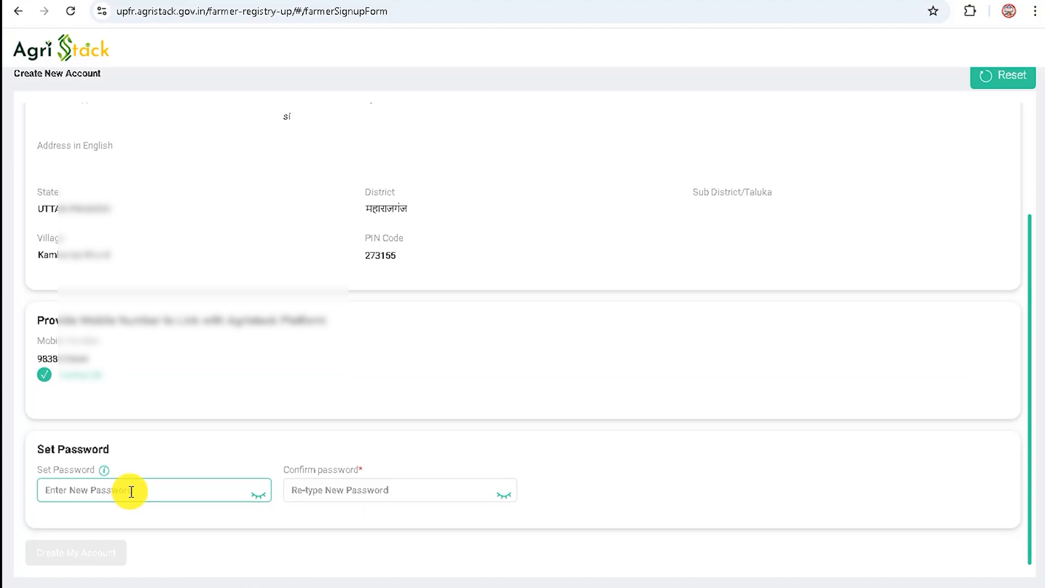
key(ctrl+v)
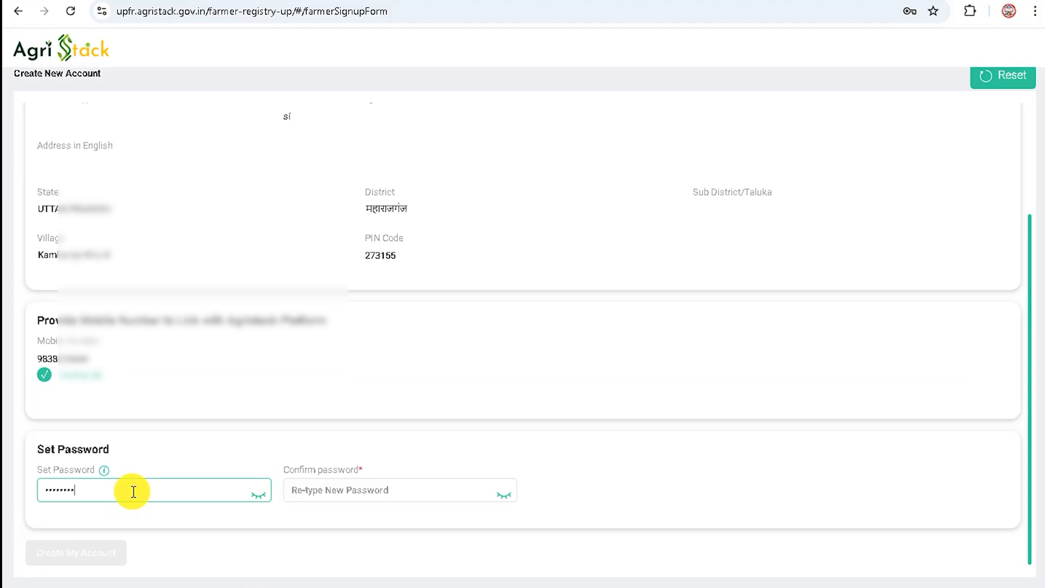
click(341, 490)
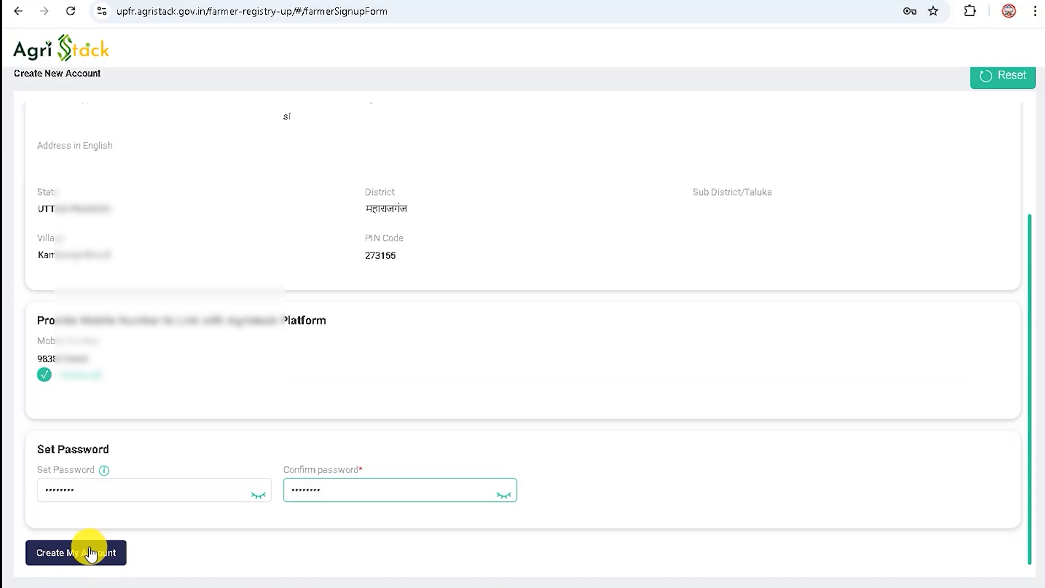
click(85, 555)
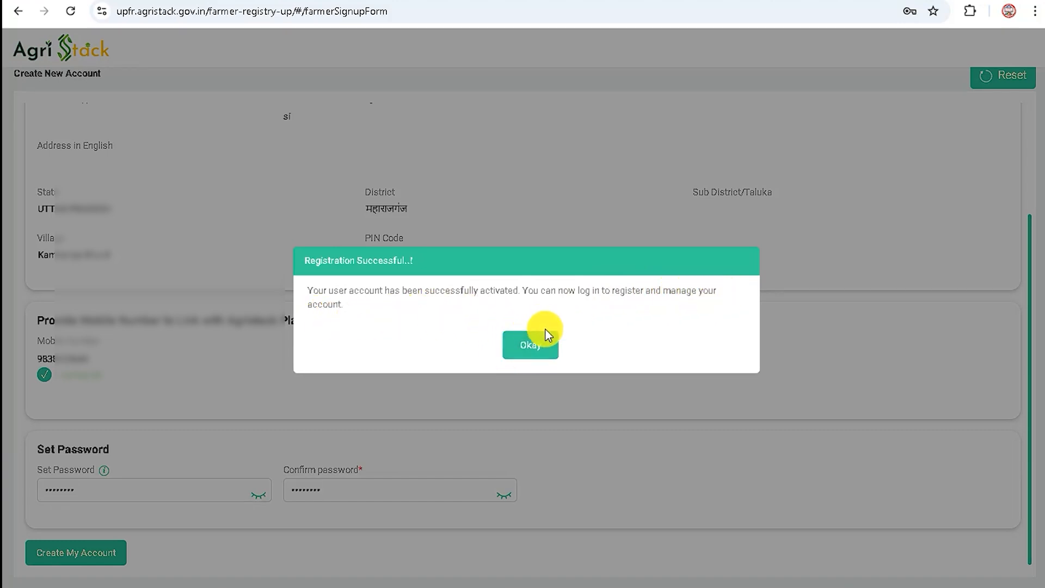
click(527, 342)
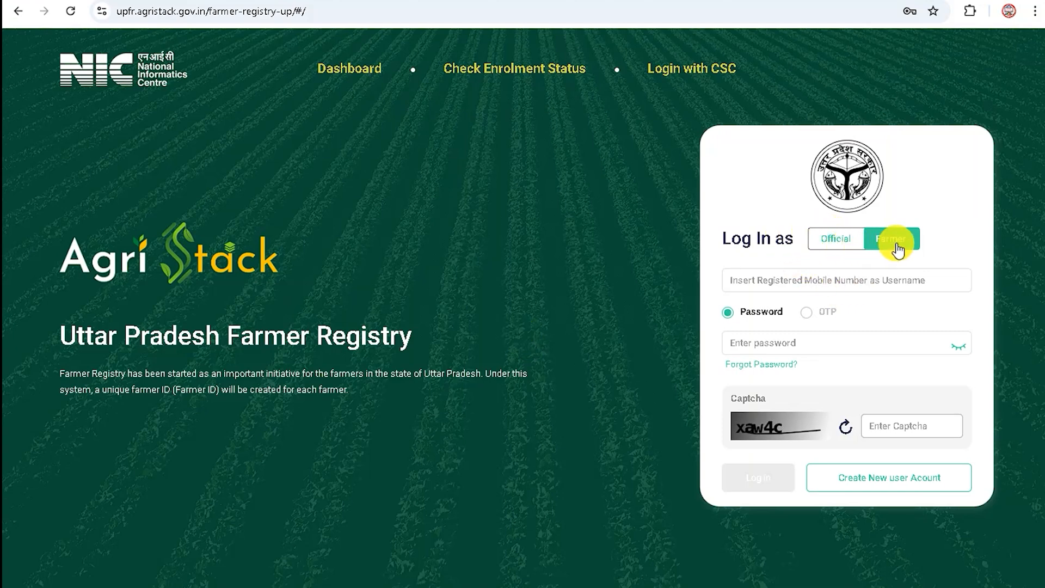
Step: Log in as Farmer with the registered mobile number, the account password and the captcha
click(766, 280)
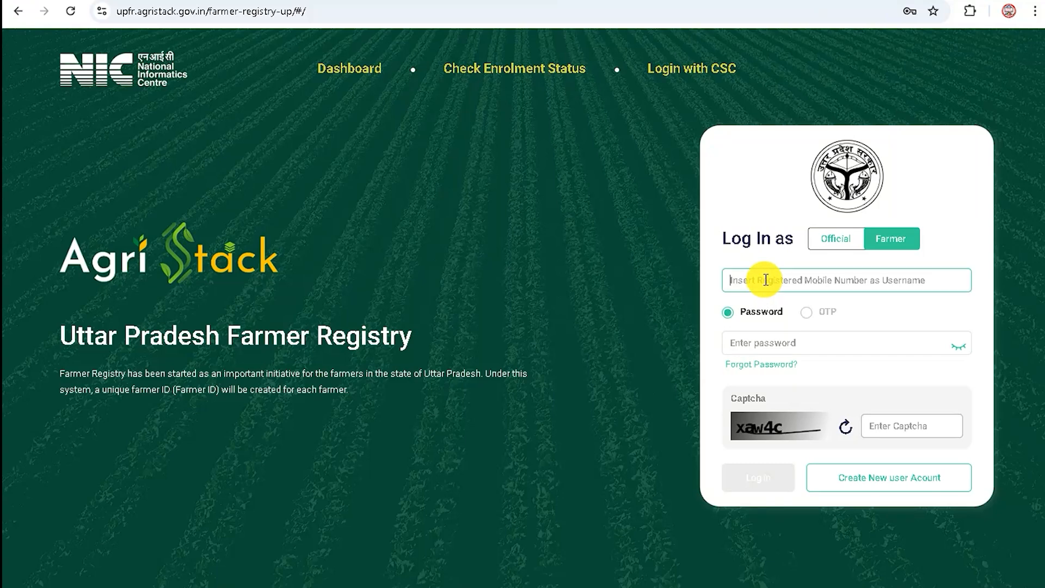
click(760, 344)
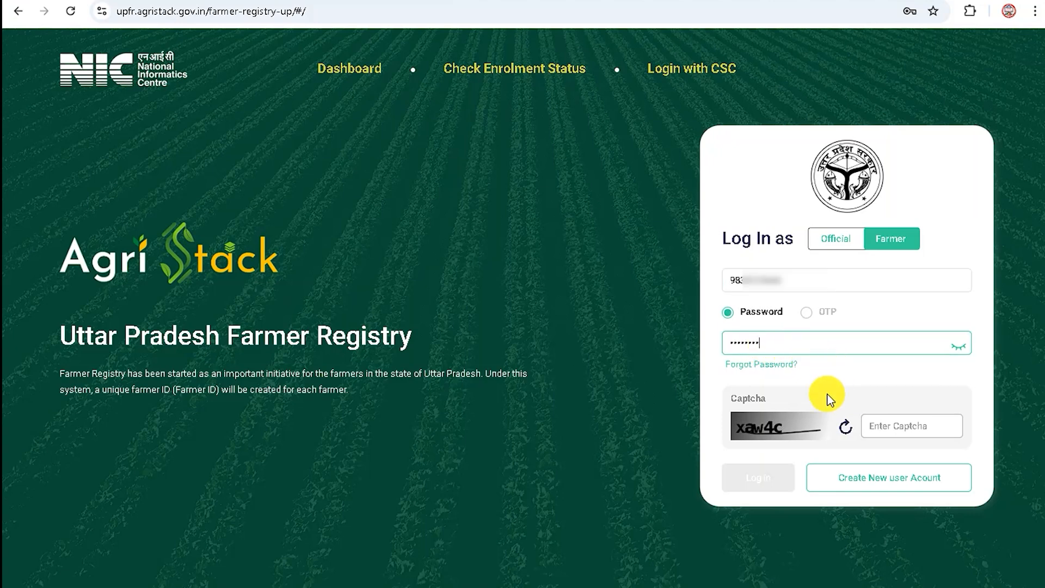
click(907, 426)
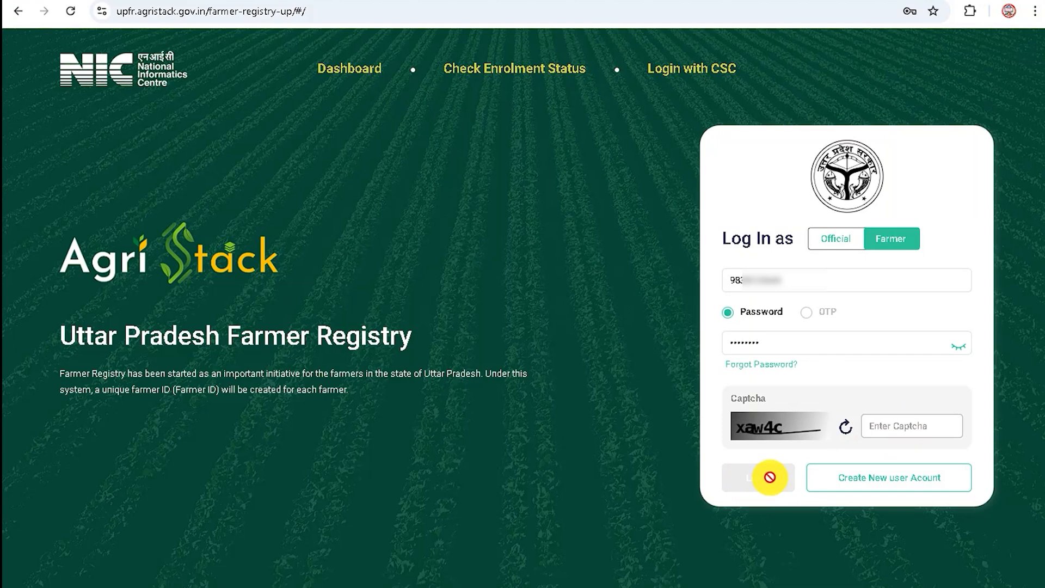
text(xaw4c)
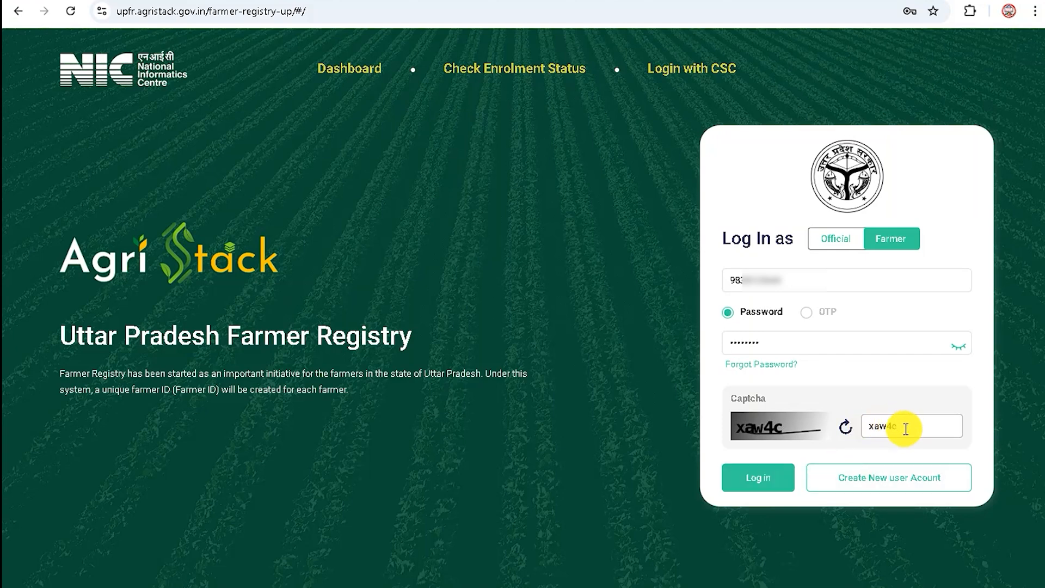
click(755, 482)
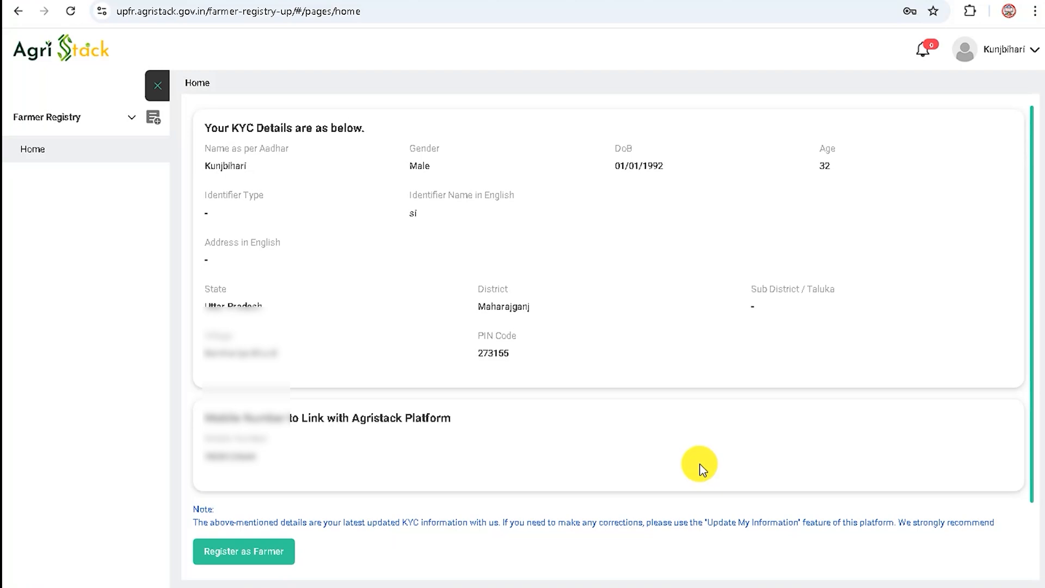
Step: Start registering as a farmer, decline changing the registered mobile number, and leave the optional email address empty
scroll(700, 464, down, 1)
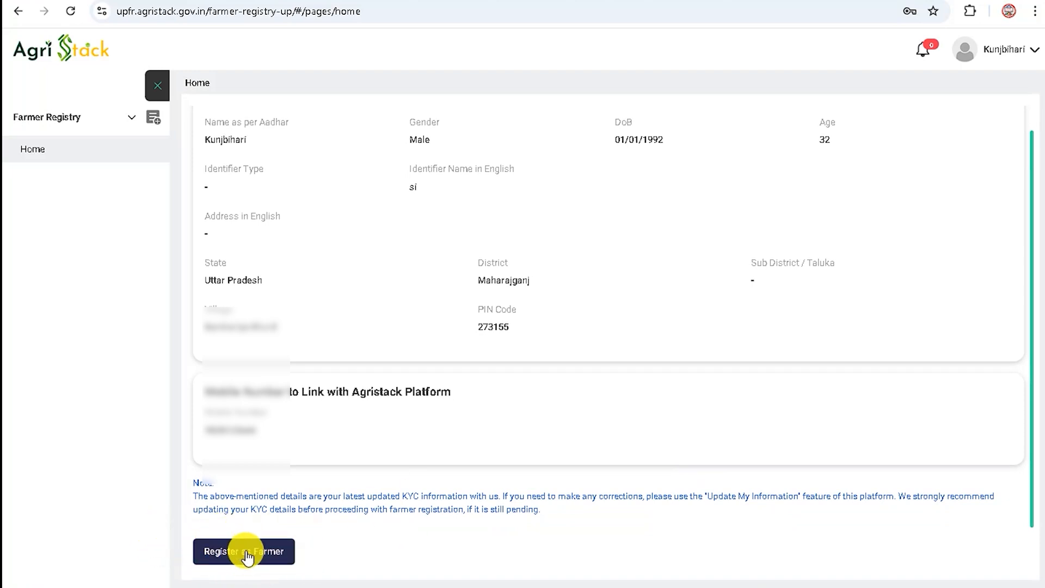
click(267, 555)
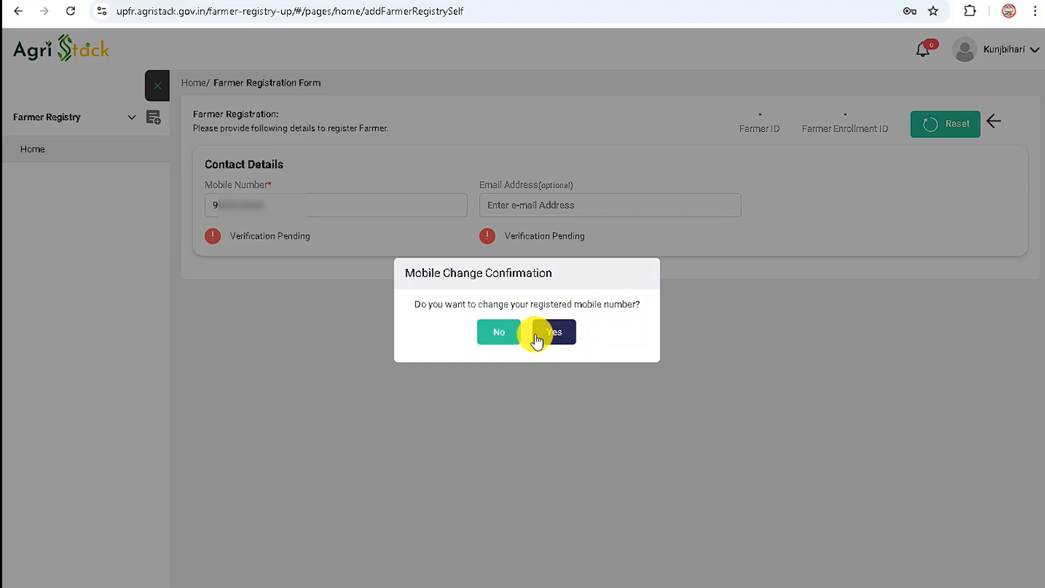
click(497, 337)
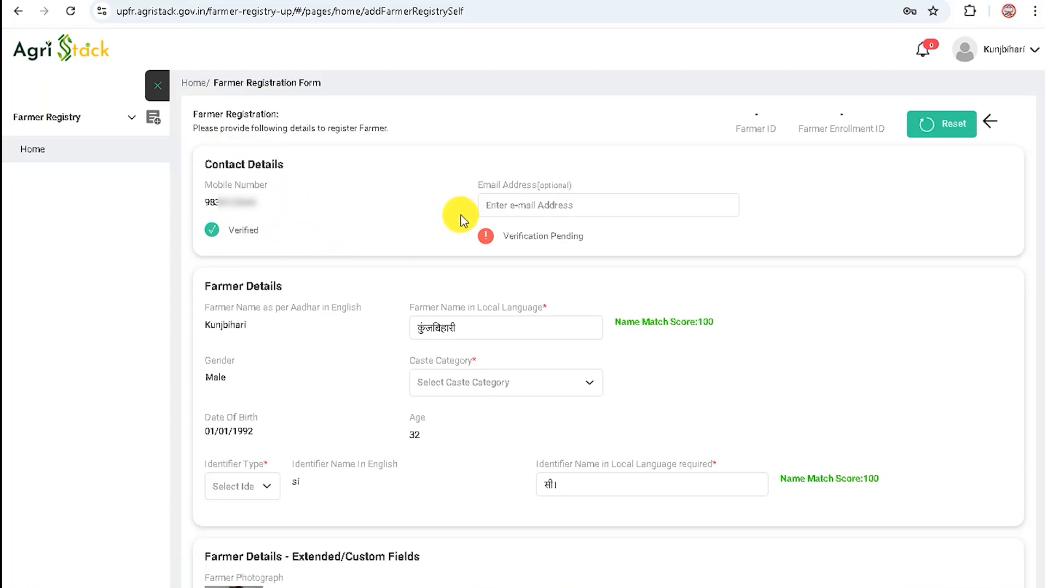
click(506, 202)
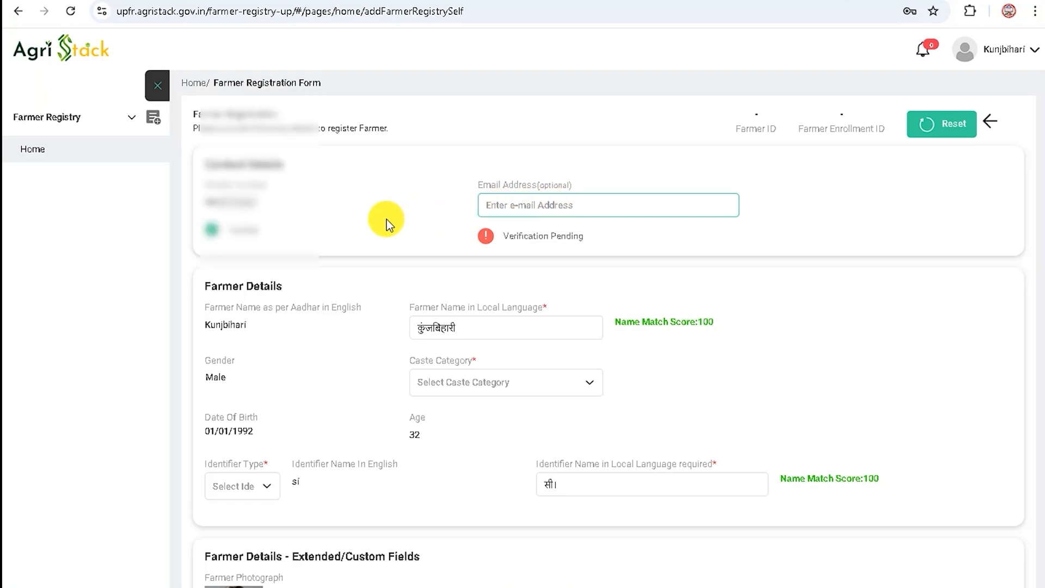
Step: In the farmer details, set the caste category to OBC and the identifier type to S/o
scroll(386, 220, down, 3)
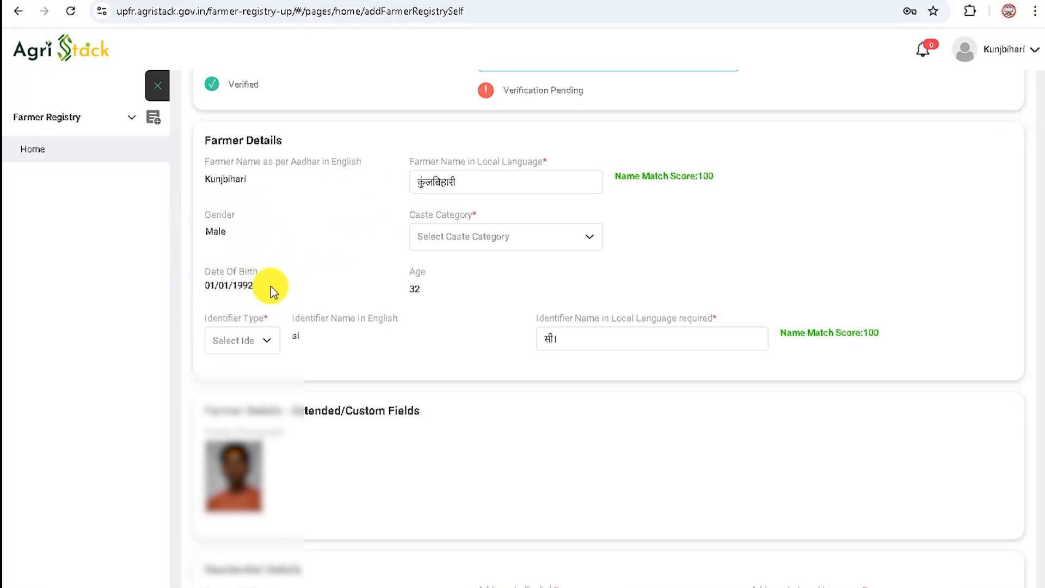
click(527, 237)
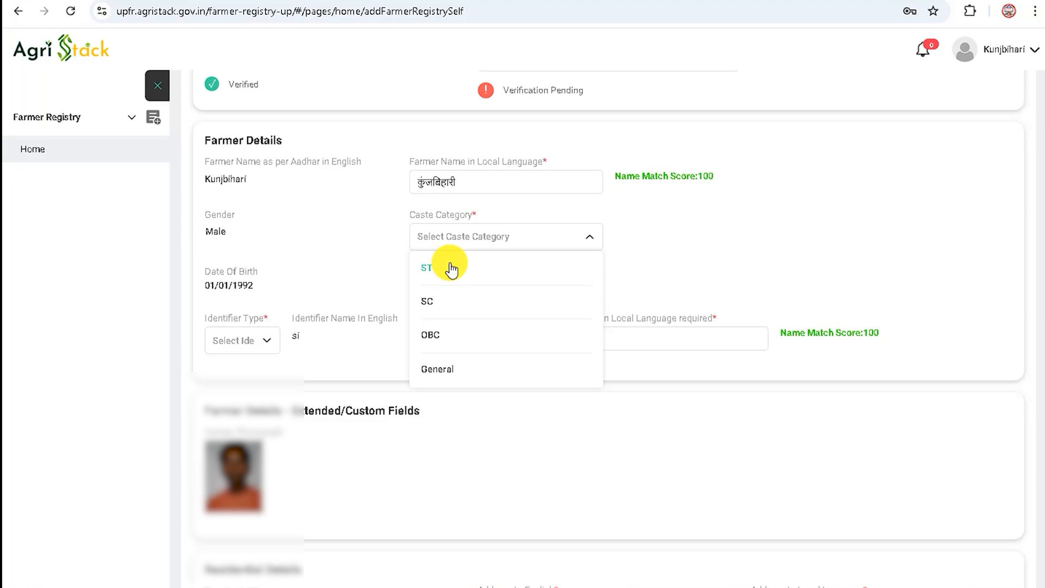
click(430, 335)
click(267, 340)
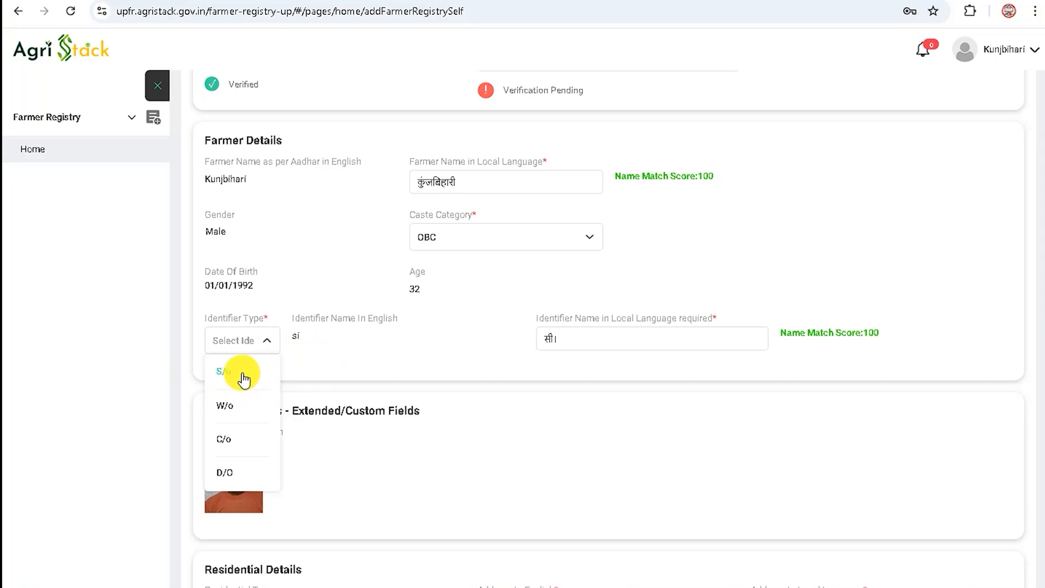
click(350, 362)
Step: Fill in the farmer's address in English in the residential details
scroll(315, 207, down, 5)
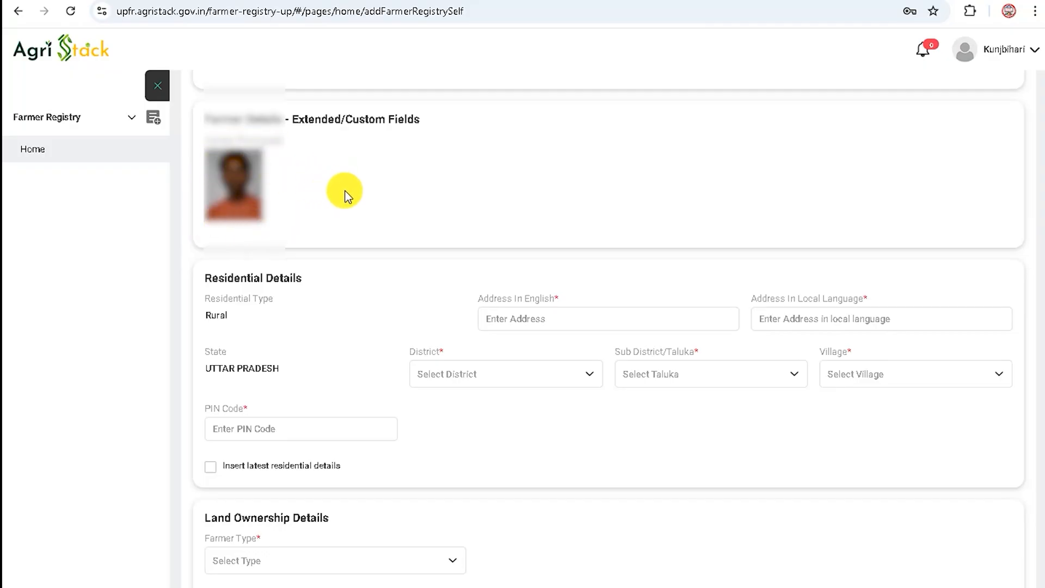
scroll(345, 191, down, 3)
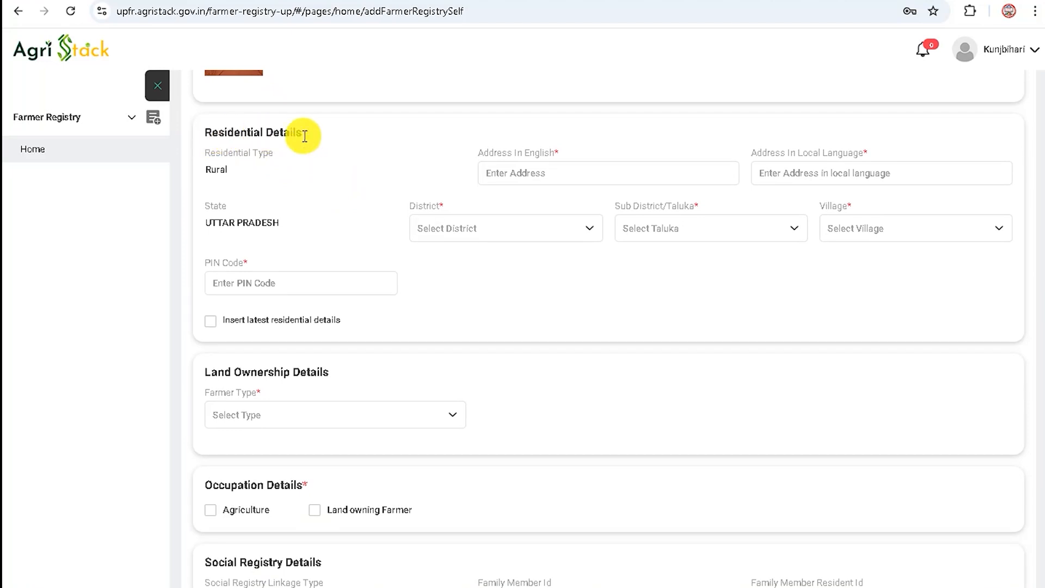
click(623, 169)
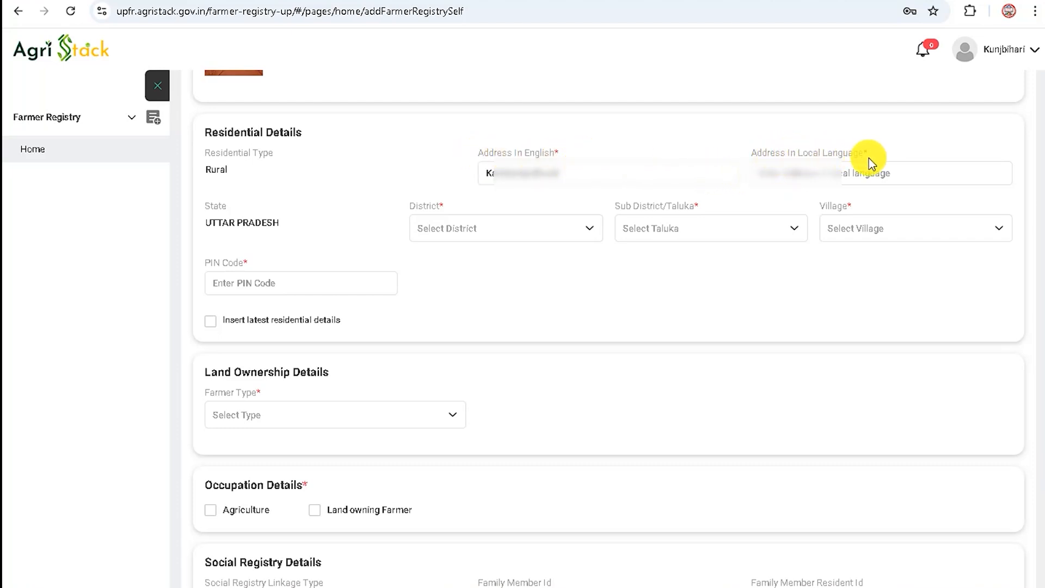
Step: Switch the keyboard input language to Hindi Phonetic for the address in local language
click(843, 170)
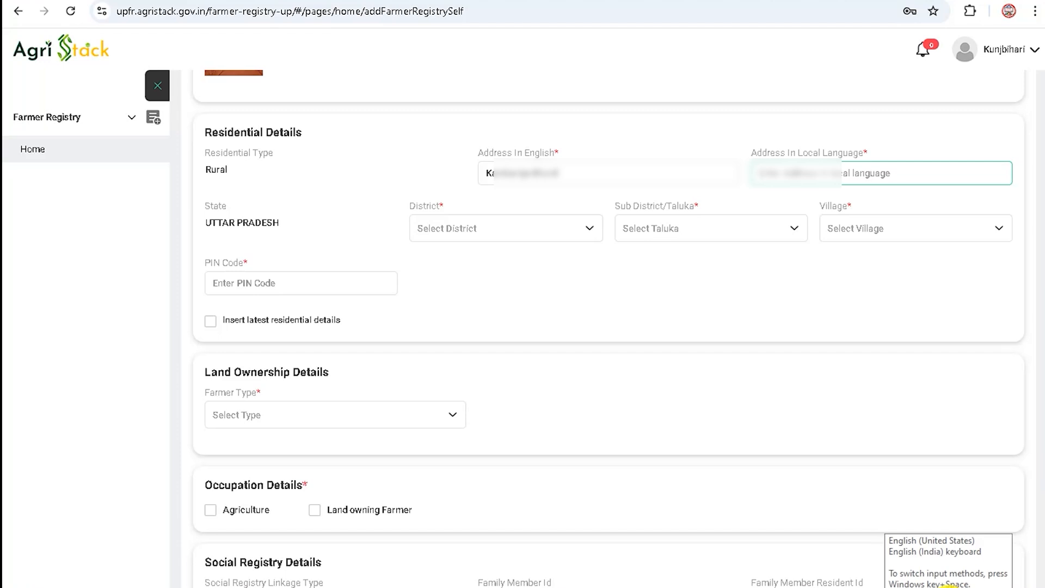
click(947, 586)
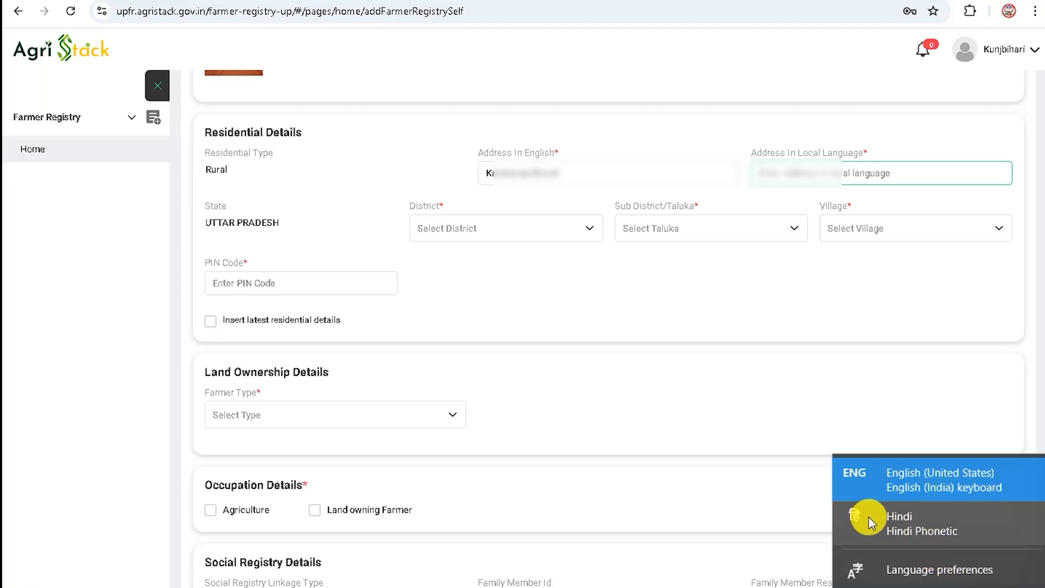
click(896, 522)
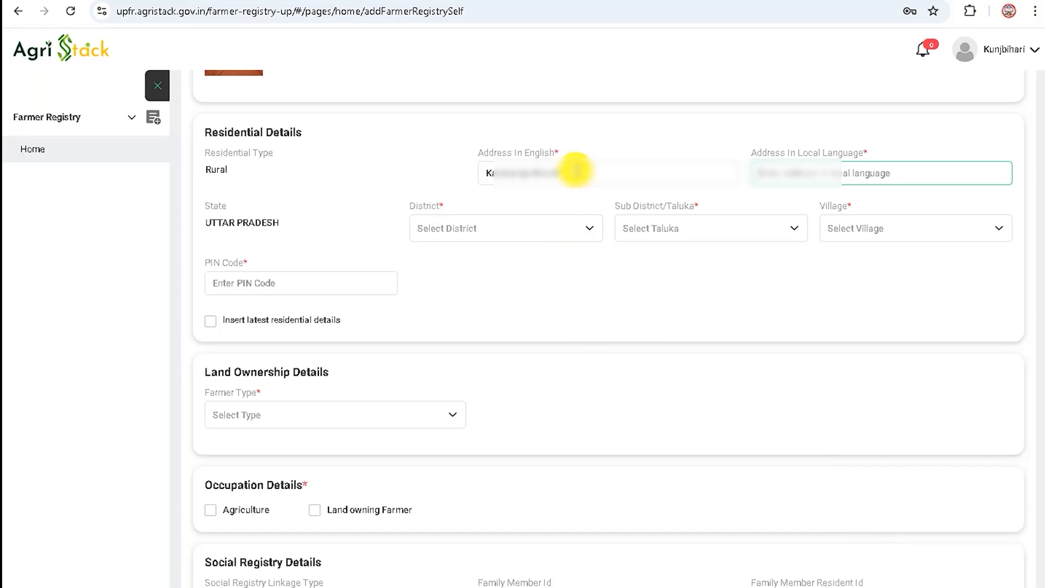
Step: Copy the farmer's English address and search Google for "english to hindi" in a new browser tab to translate it
drag(569, 171, 489, 173)
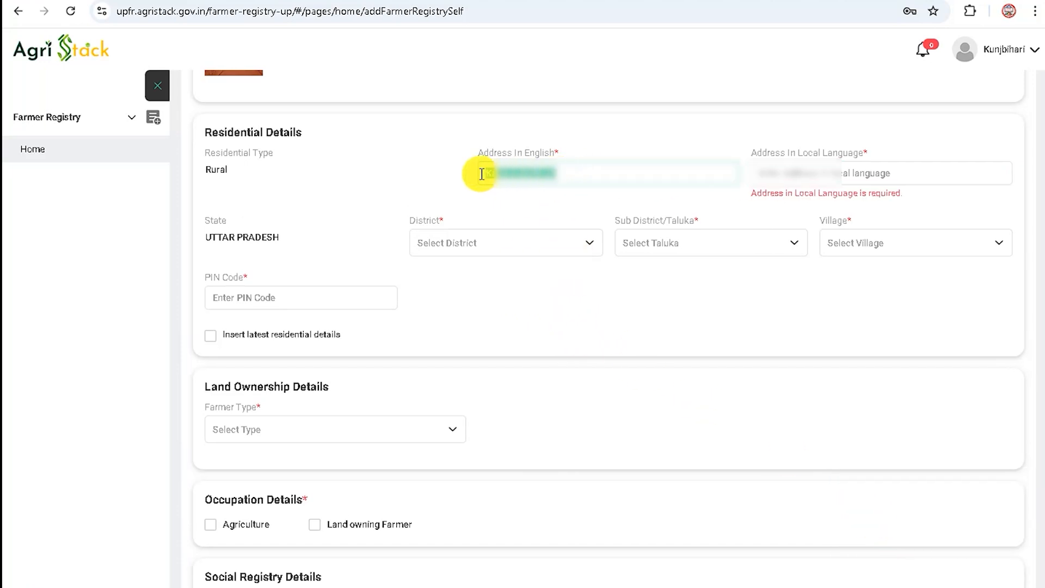
right_click(506, 174)
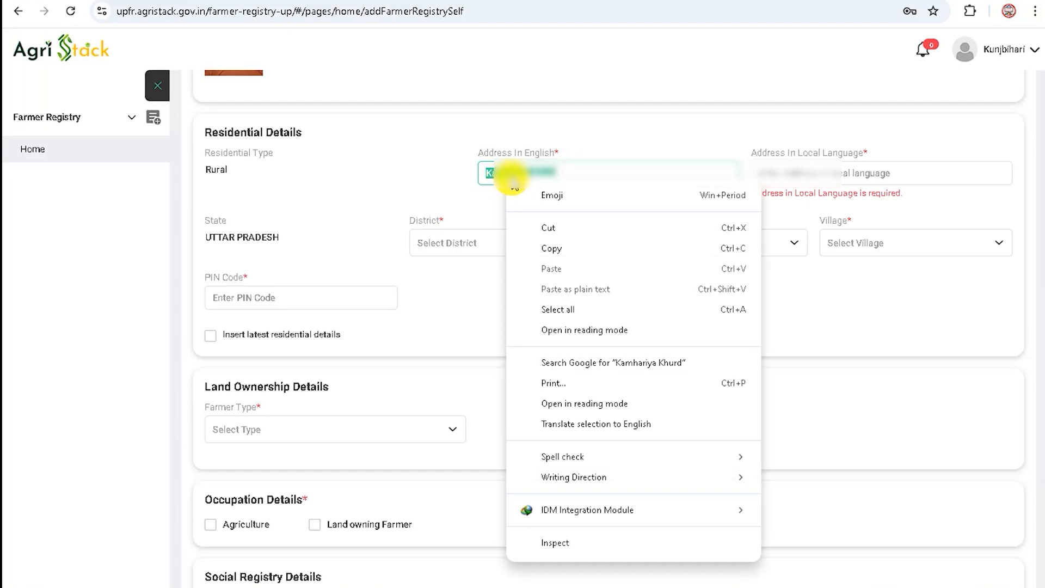
click(534, 244)
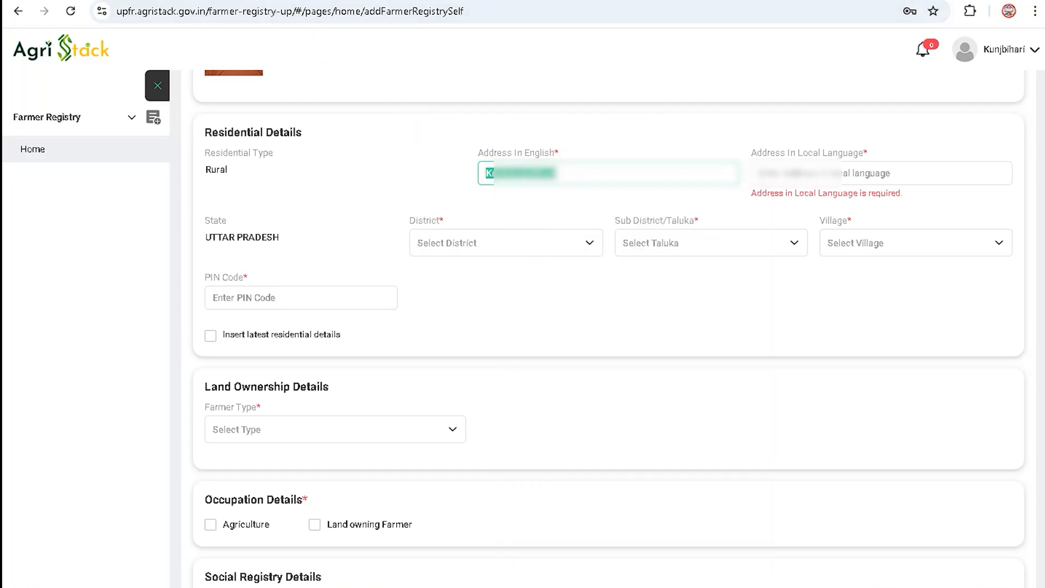
click(261, 0)
click(333, 267)
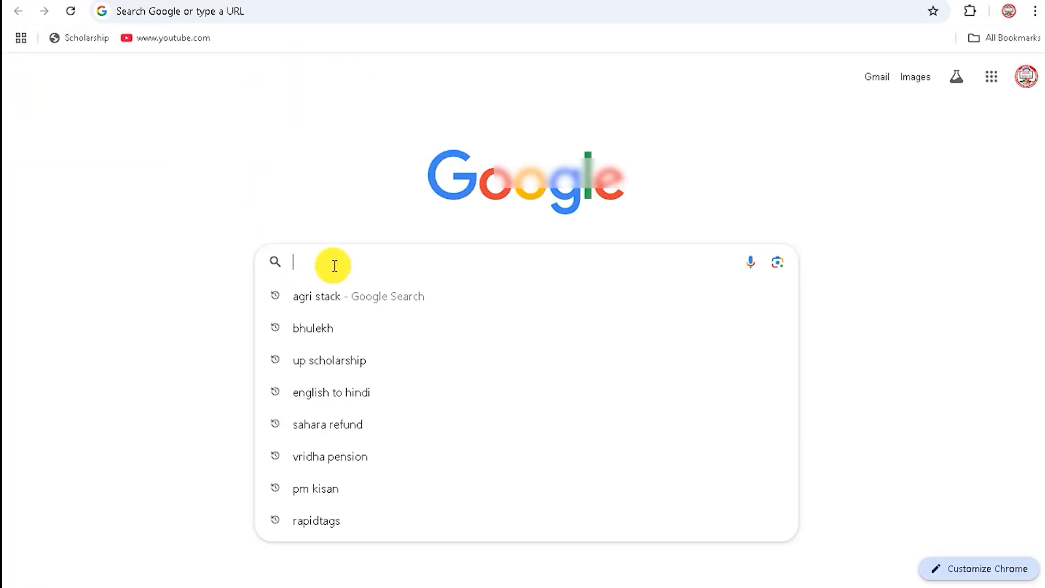
click(327, 392)
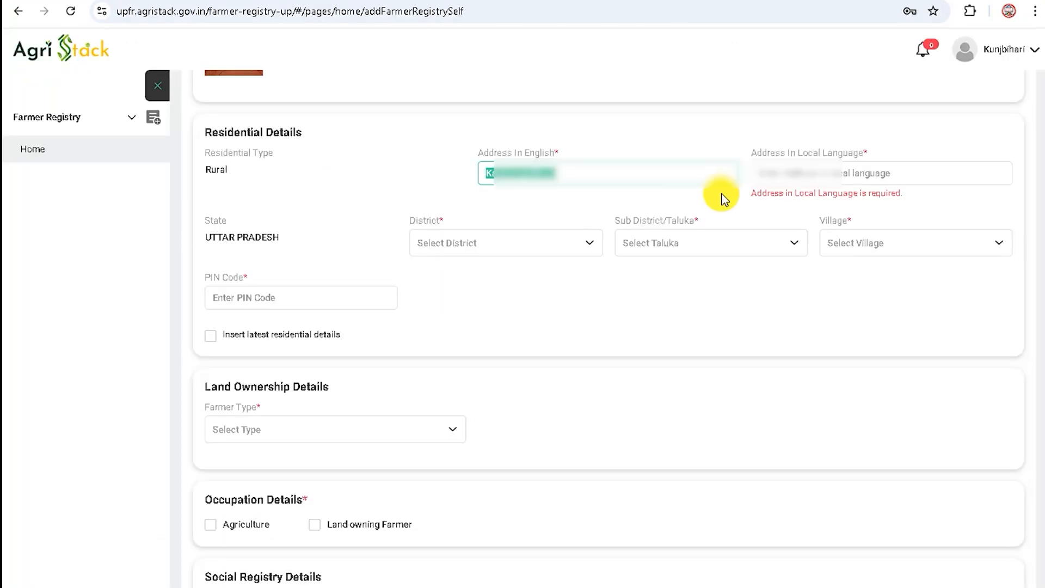
Step: Back in the registration form, fill the local-language address with the Hindi version of the farmer's address
click(770, 173)
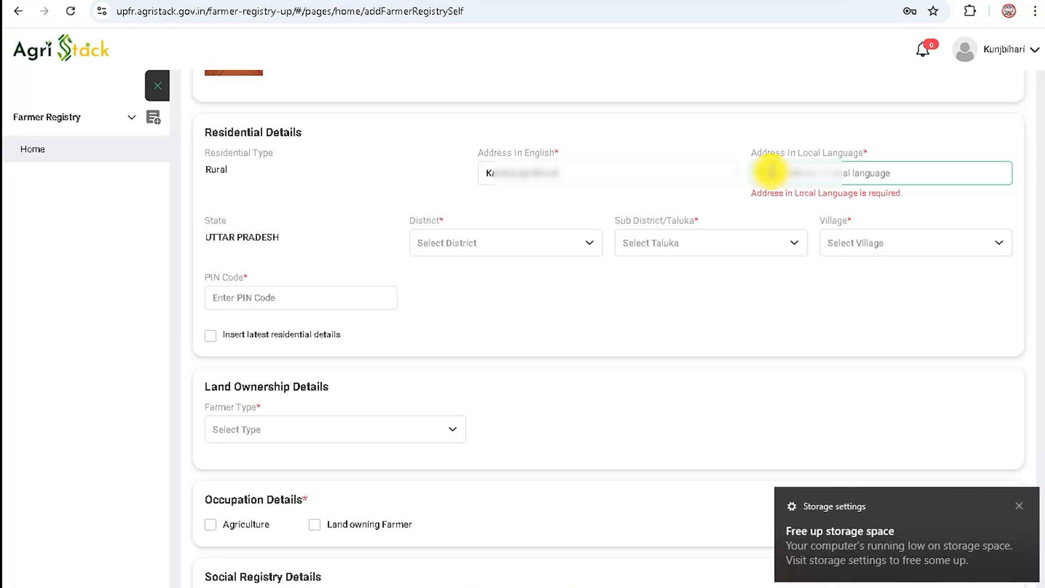
key(ctrl+v)
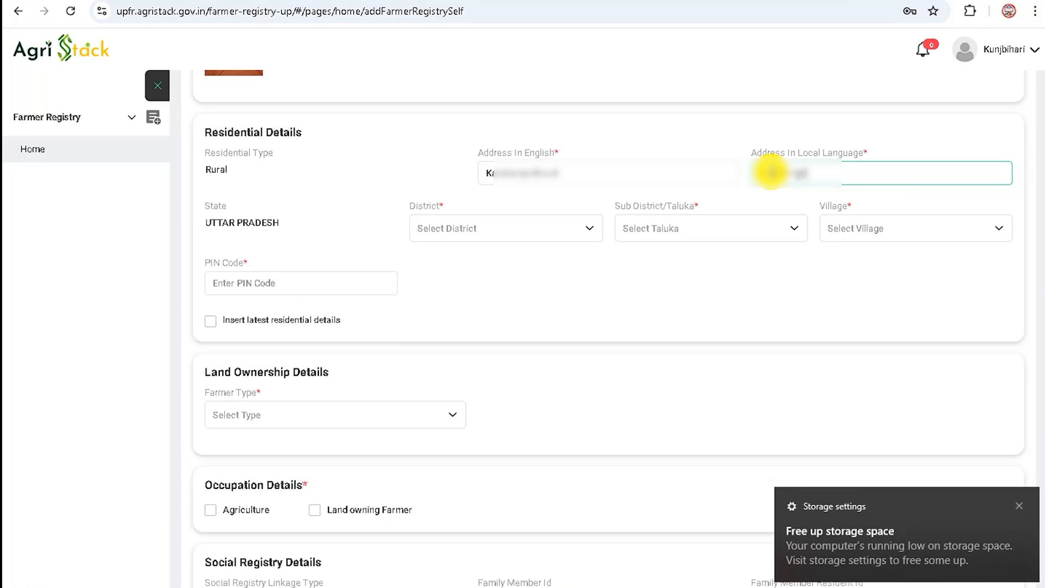
click(753, 195)
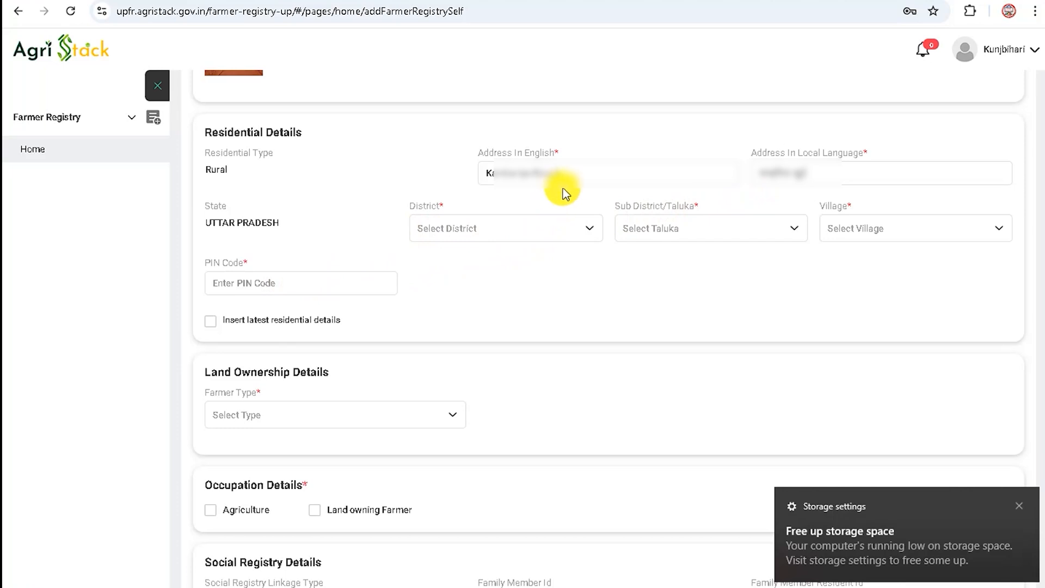
Step: In the residential details, set the district to Mahrajganj, the sub district to Pharenda, and choose the farmer's village
click(548, 234)
click(506, 262)
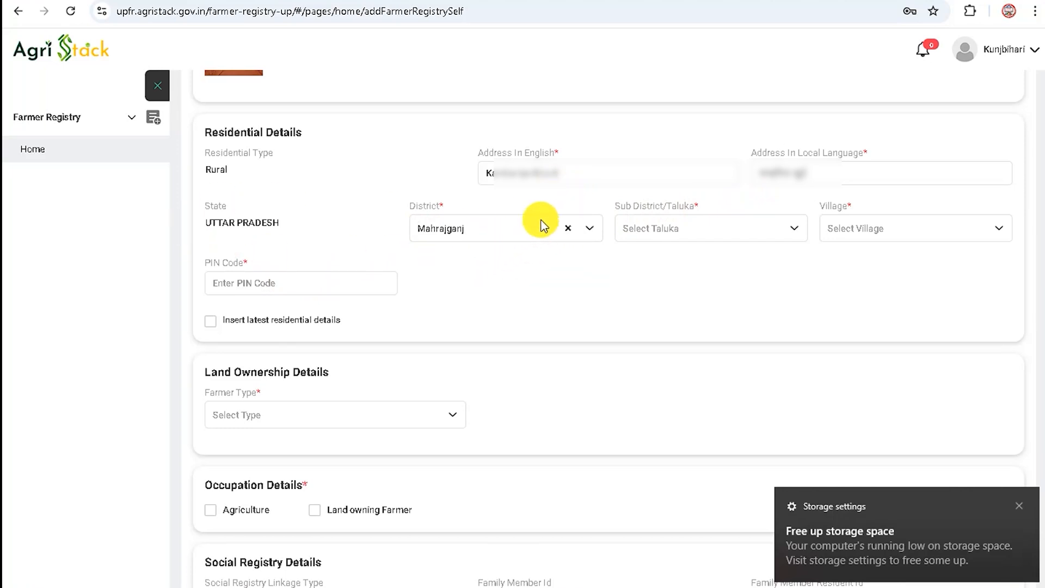
click(704, 224)
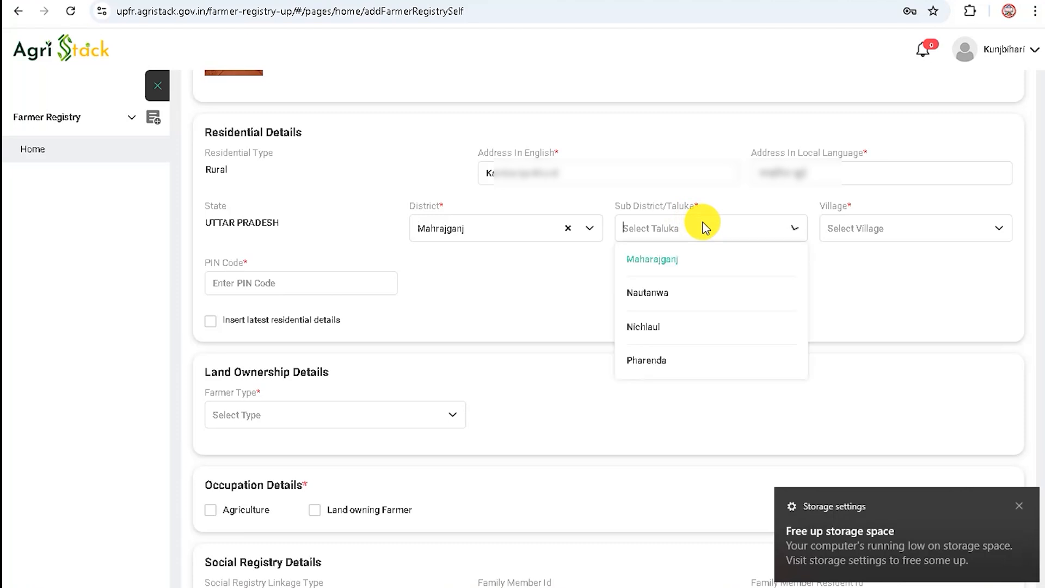
click(661, 361)
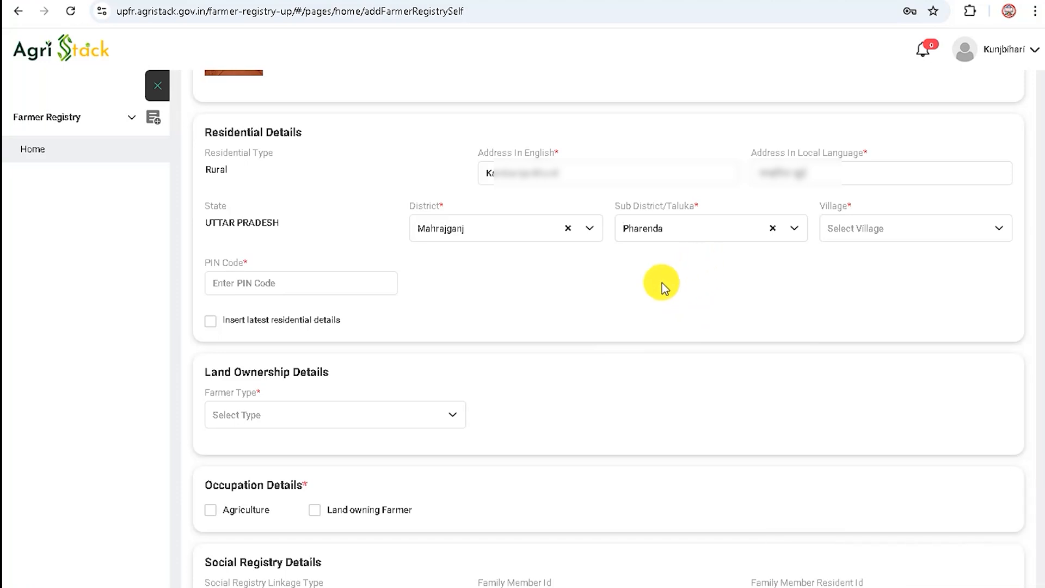
click(898, 231)
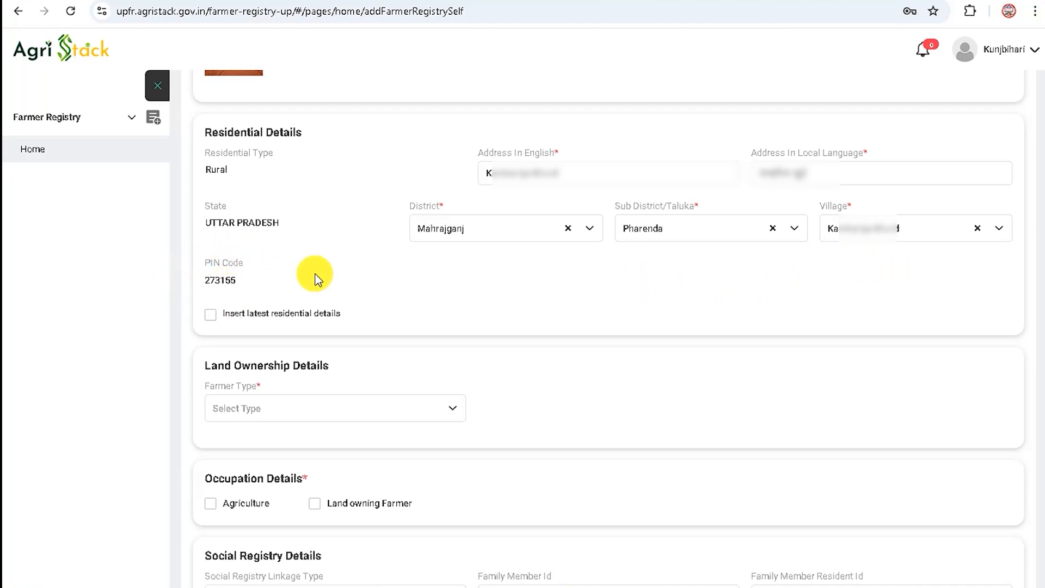
Step: Set the farmer type to Owner in the land ownership details
scroll(316, 276, down, 2)
scroll(316, 273, down, 2)
scroll(292, 270, down, 1)
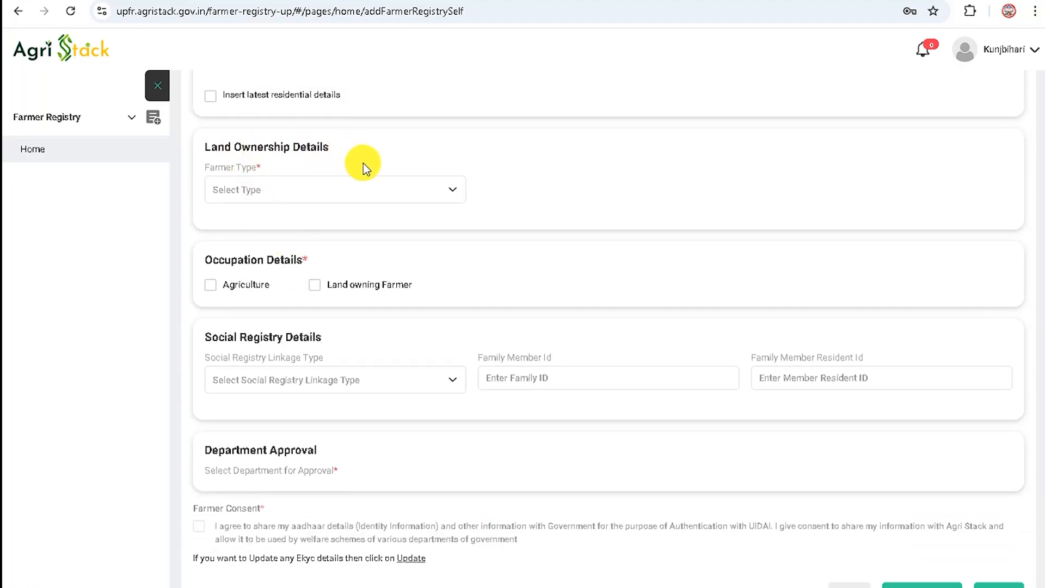
click(387, 185)
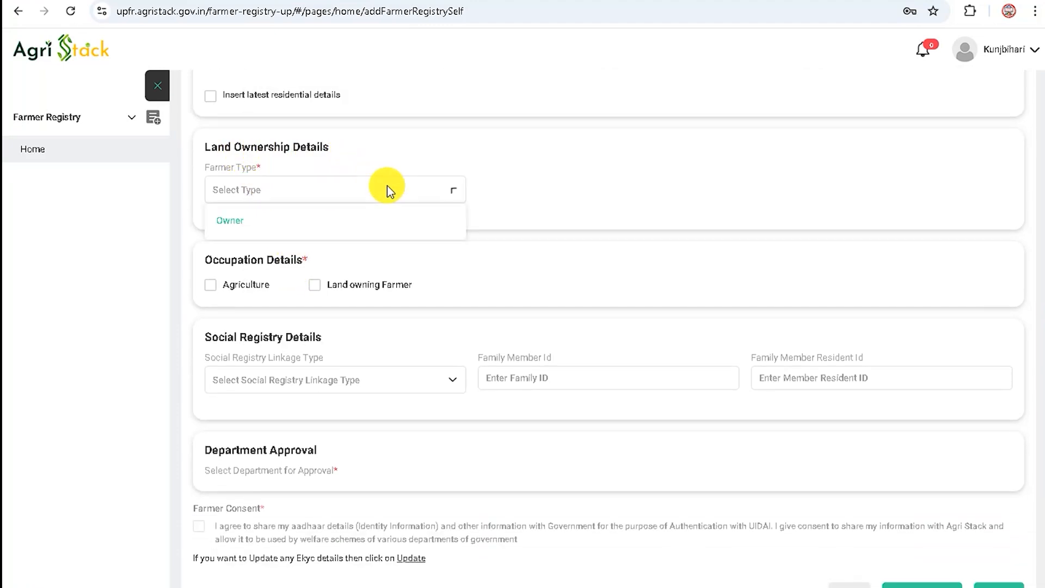
click(231, 221)
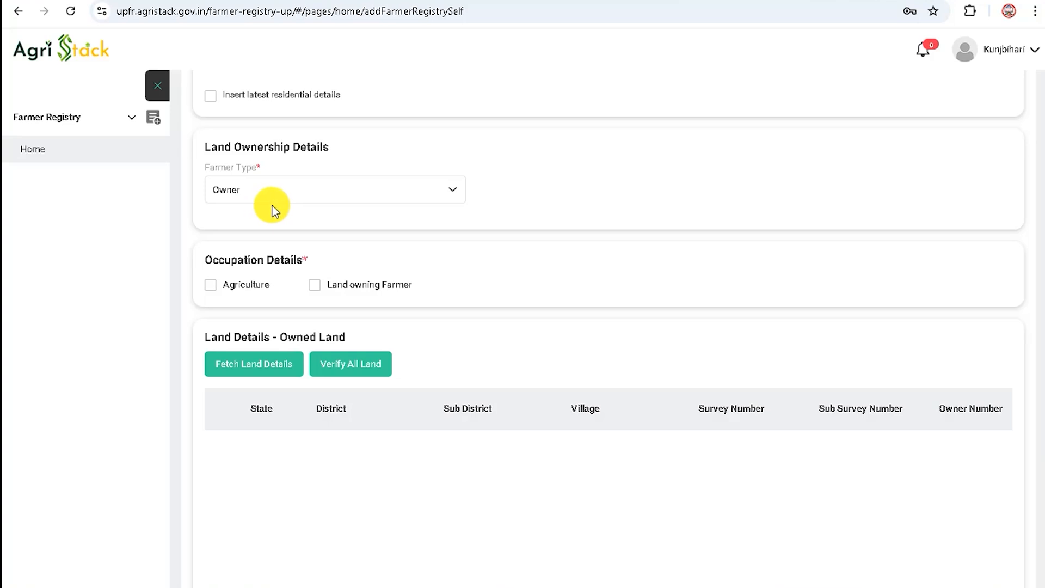
Step: Mark both Agriculture and Land owning Farmer as the farmer's occupations
scroll(274, 211, down, 3)
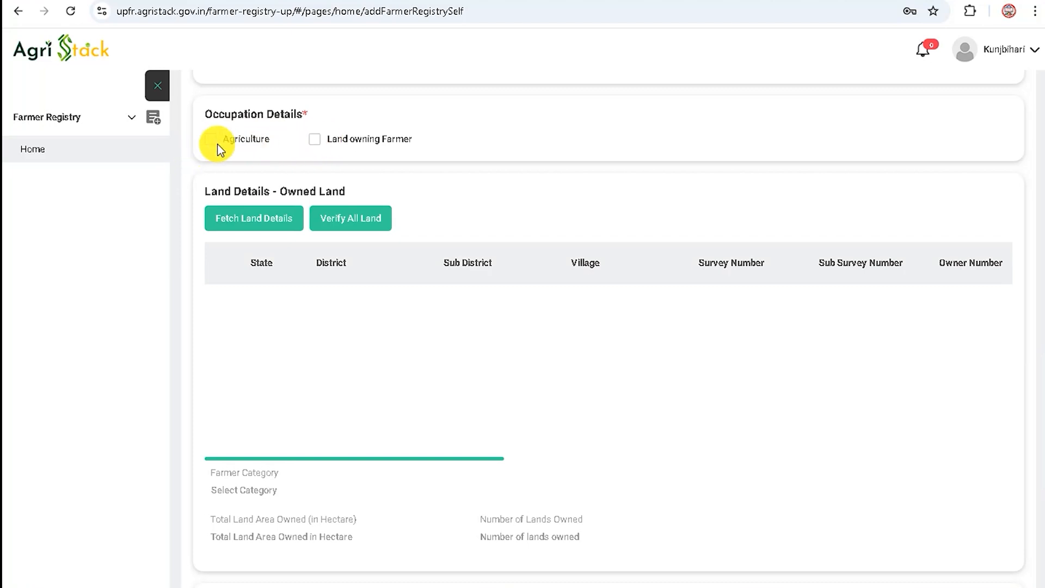
click(212, 141)
click(316, 140)
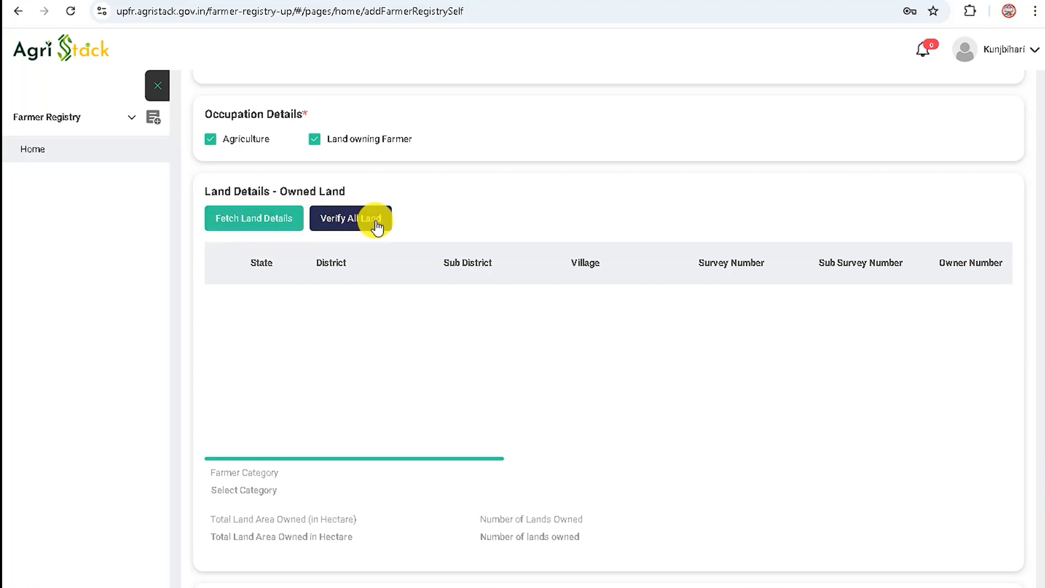
Step: Start fetching the owned land details, setting the district to Mahrajganj and the sub district to Pharenda
click(254, 224)
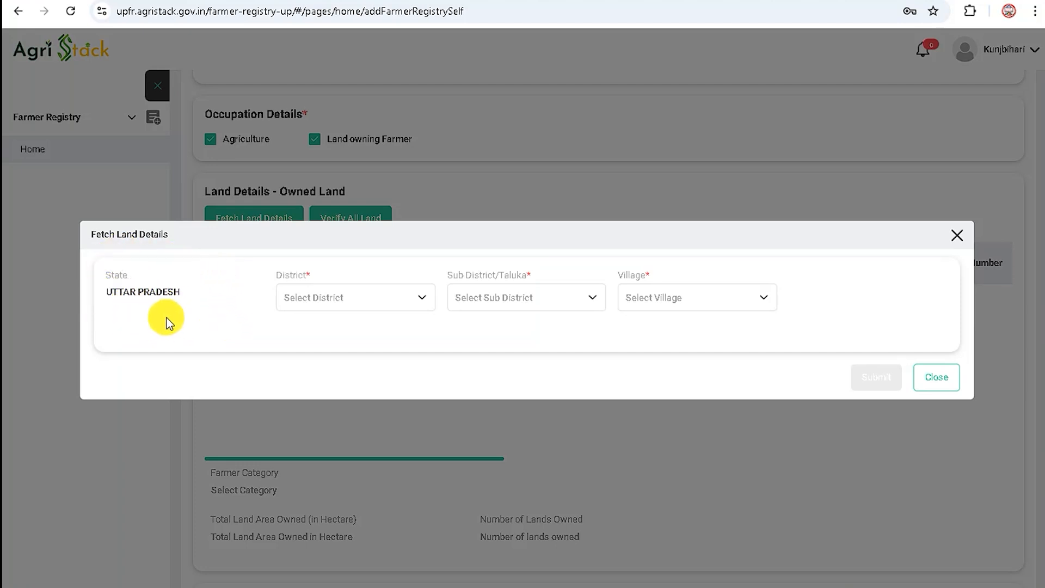
click(370, 293)
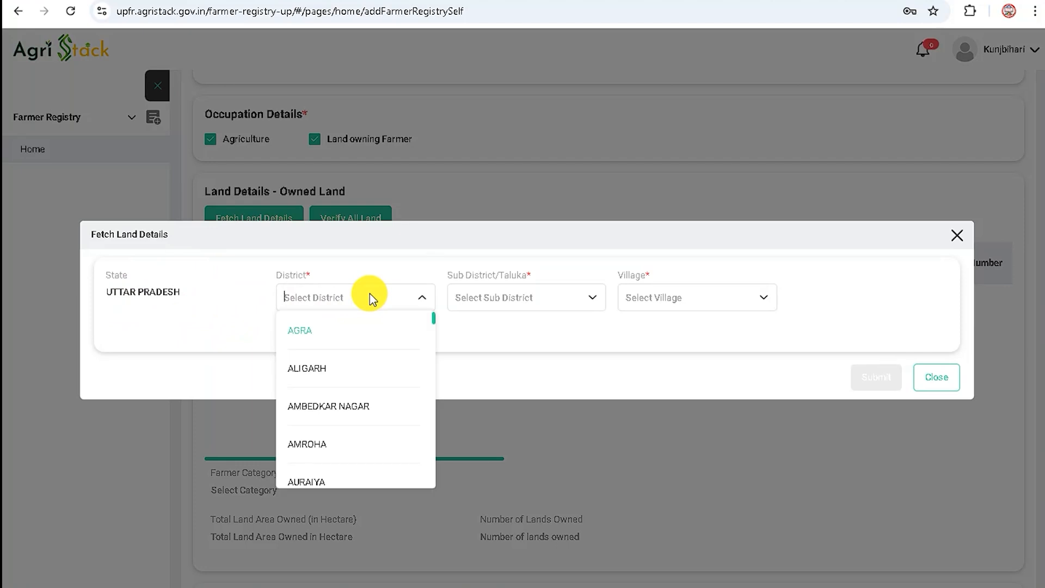
text(M)
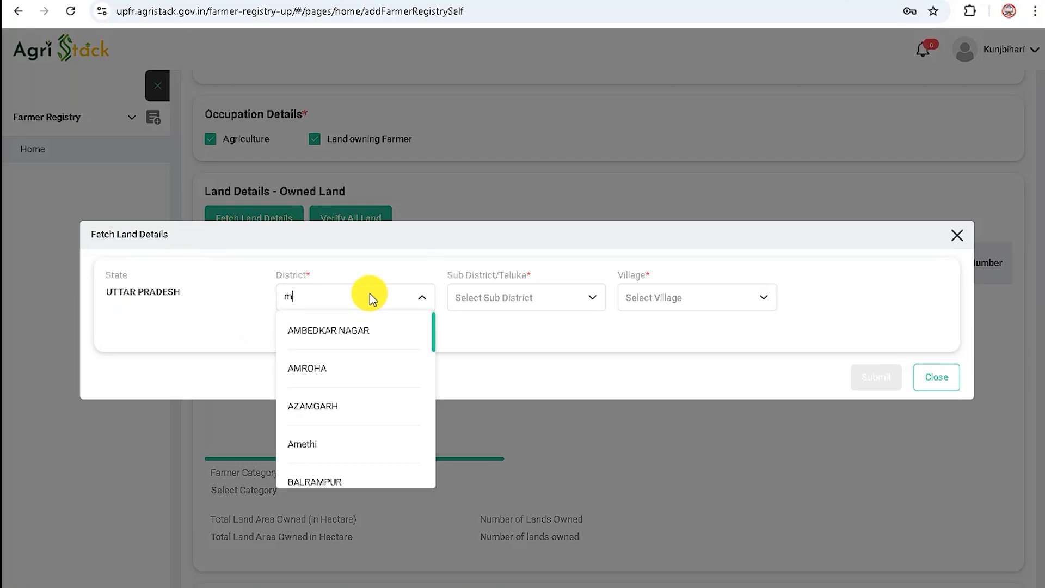
click(365, 332)
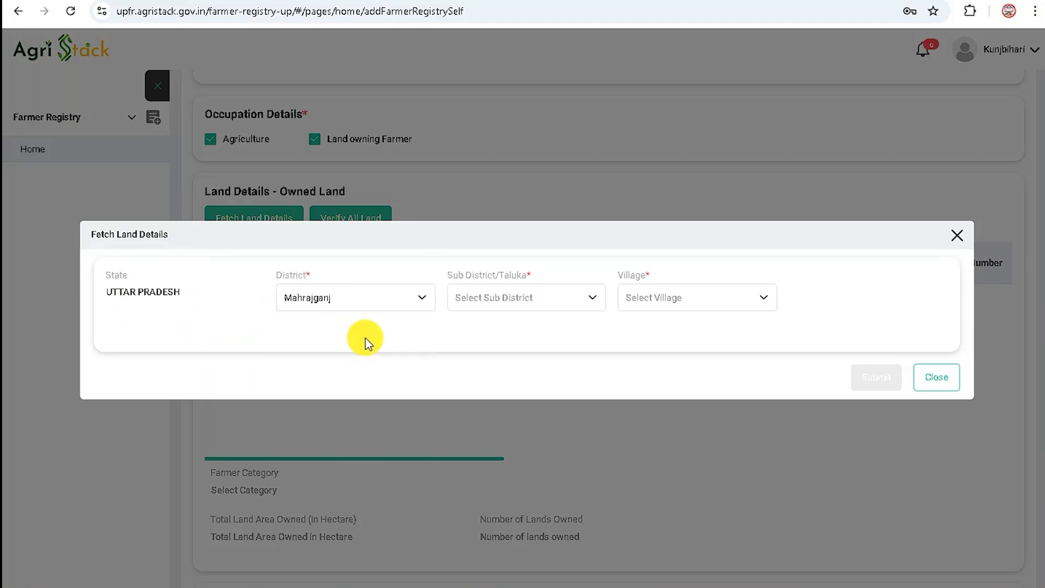
click(525, 297)
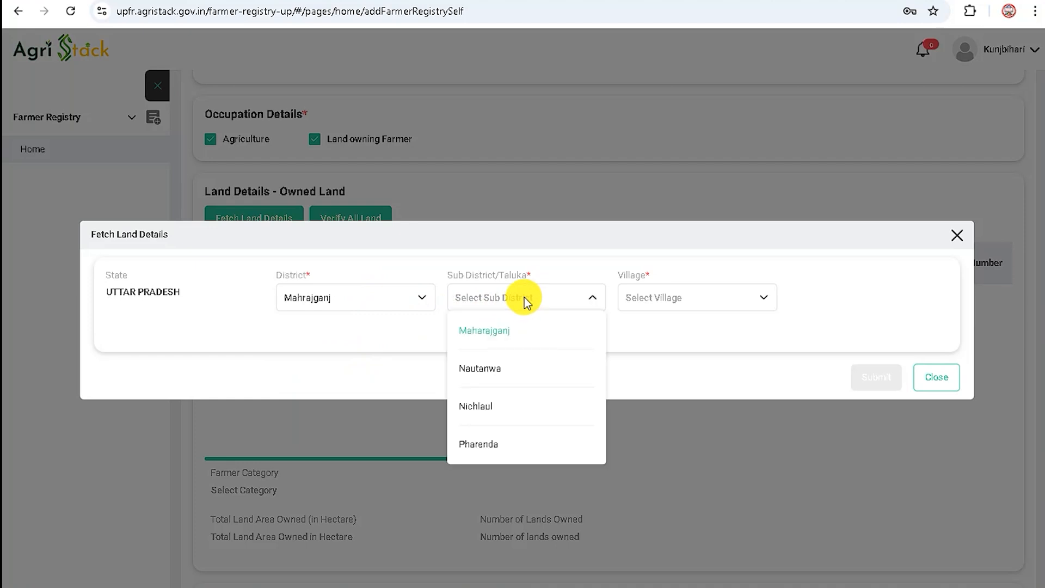
text(P)
click(508, 331)
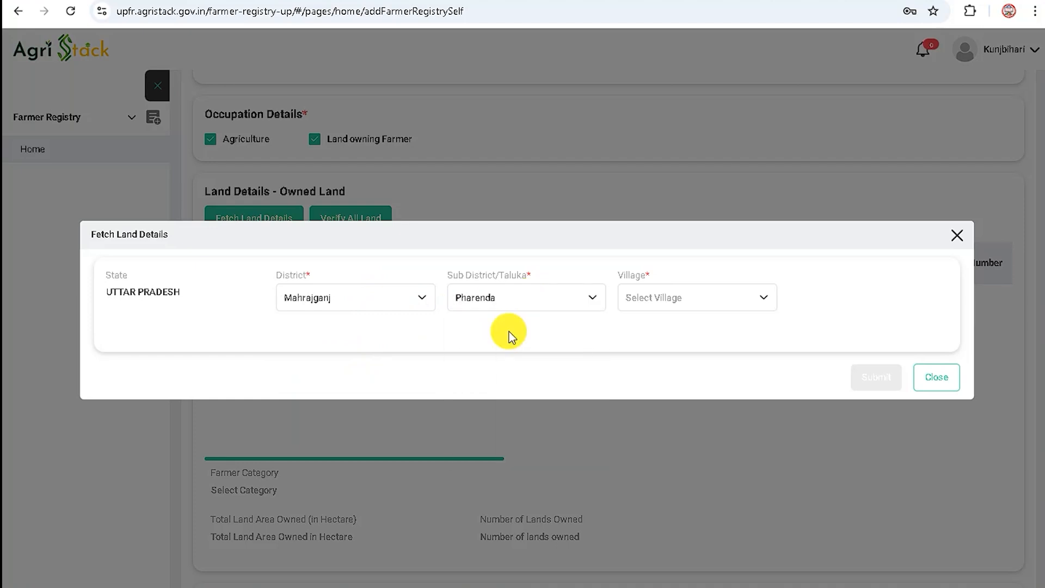
Step: Choose the land's village, enter the survey number and sub survey number, and submit the land lookup
click(667, 292)
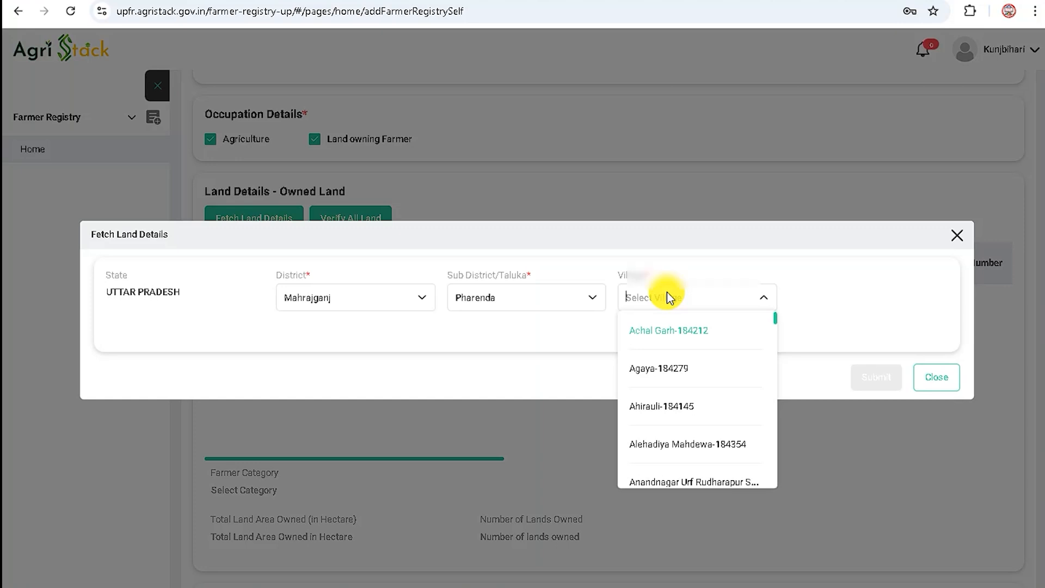
click(668, 331)
click(213, 339)
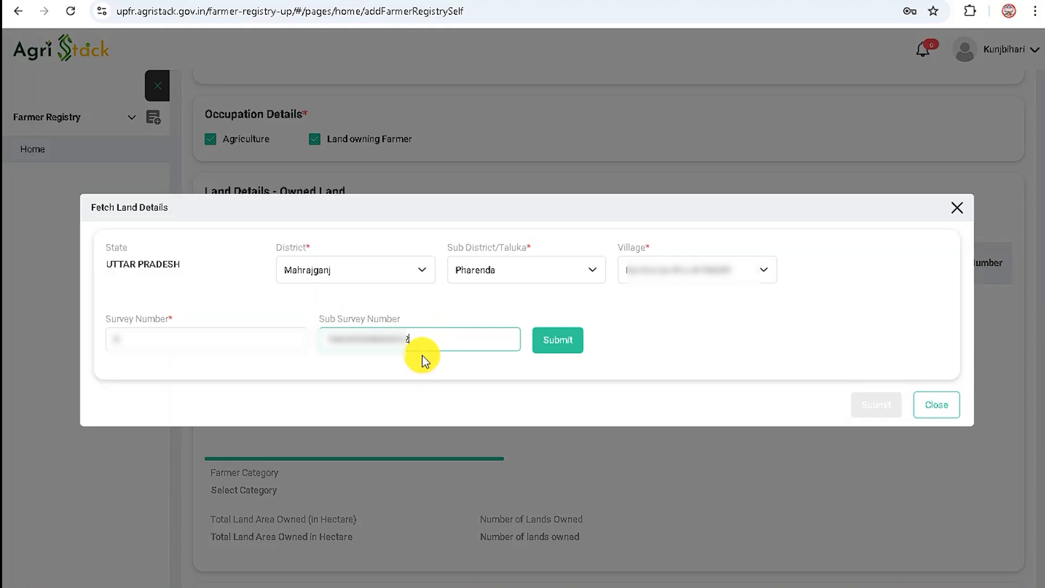
click(556, 345)
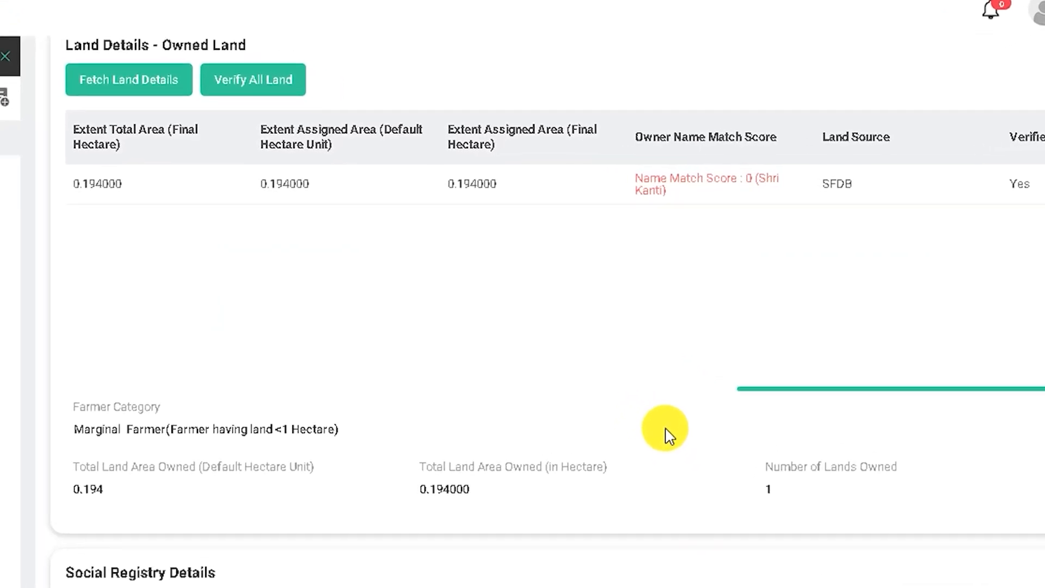
Step: Examine the owner name match score in the owned land table and compare it with the recorded owner name
drag(786, 98, 658, 262)
drag(685, 204, 632, 181)
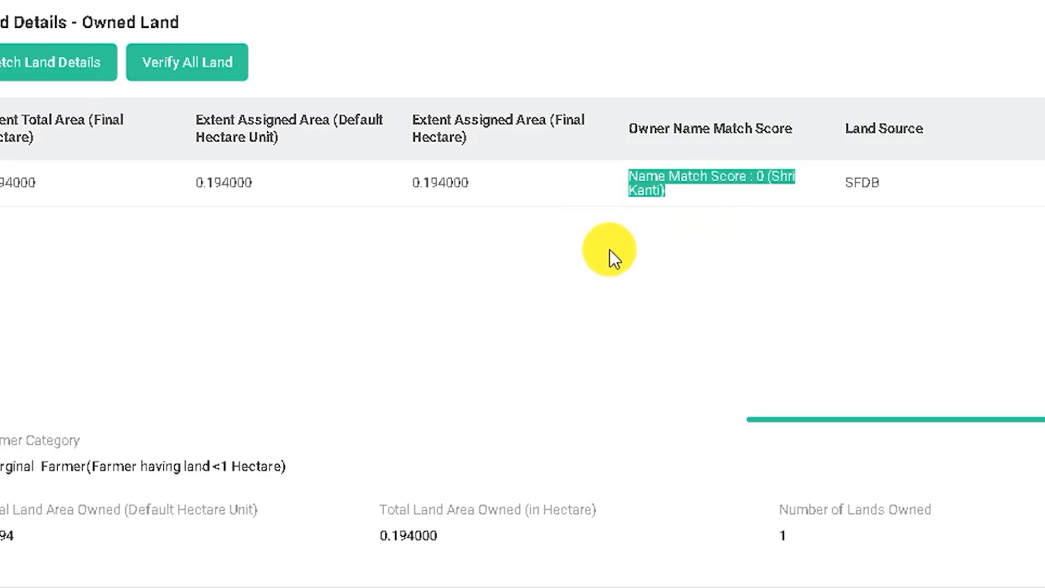
drag(802, 419, 360, 426)
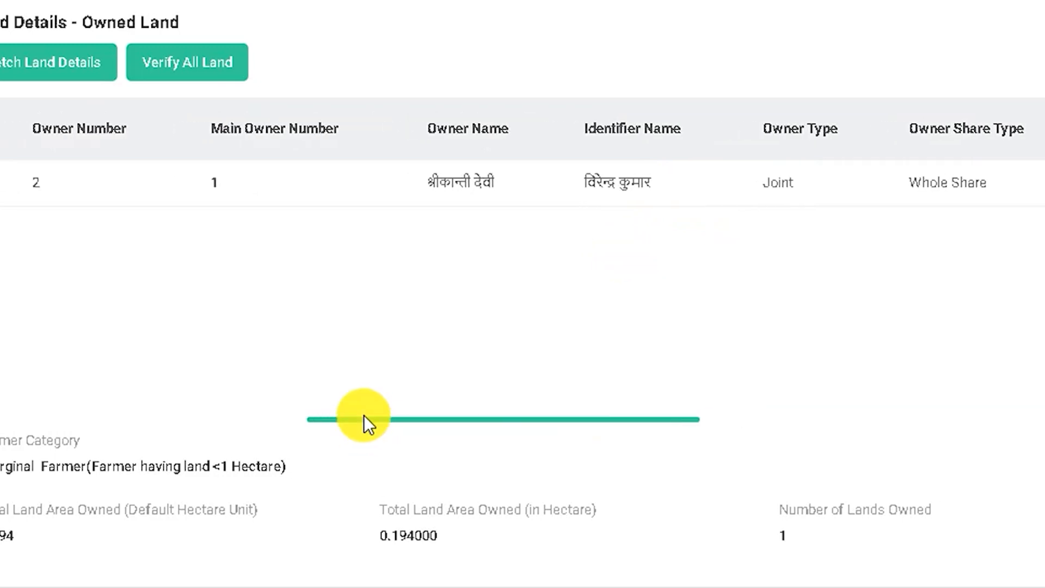
drag(511, 194, 405, 174)
drag(485, 174, 405, 165)
click(557, 255)
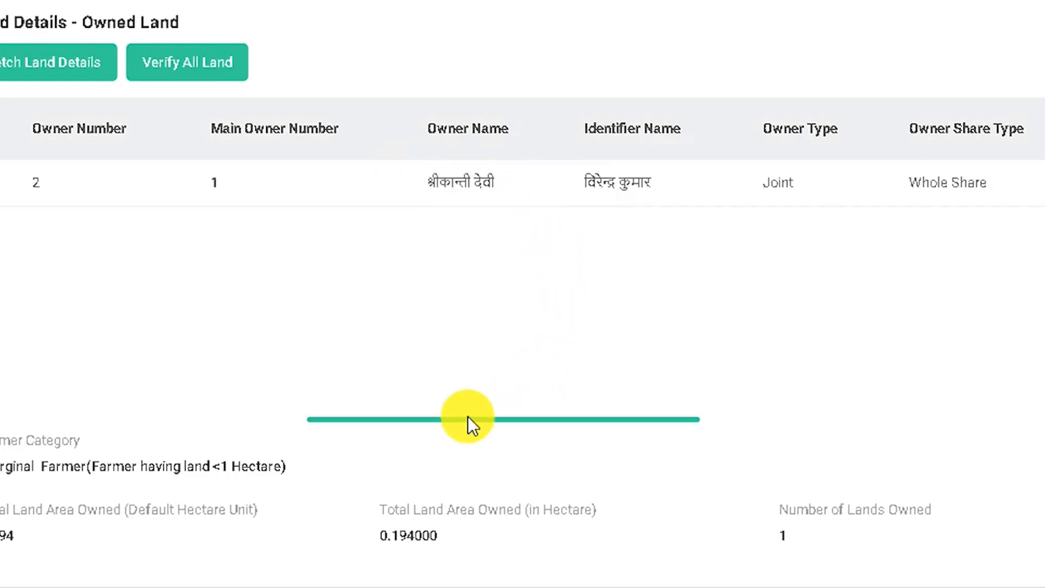
drag(632, 419, 1042, 418)
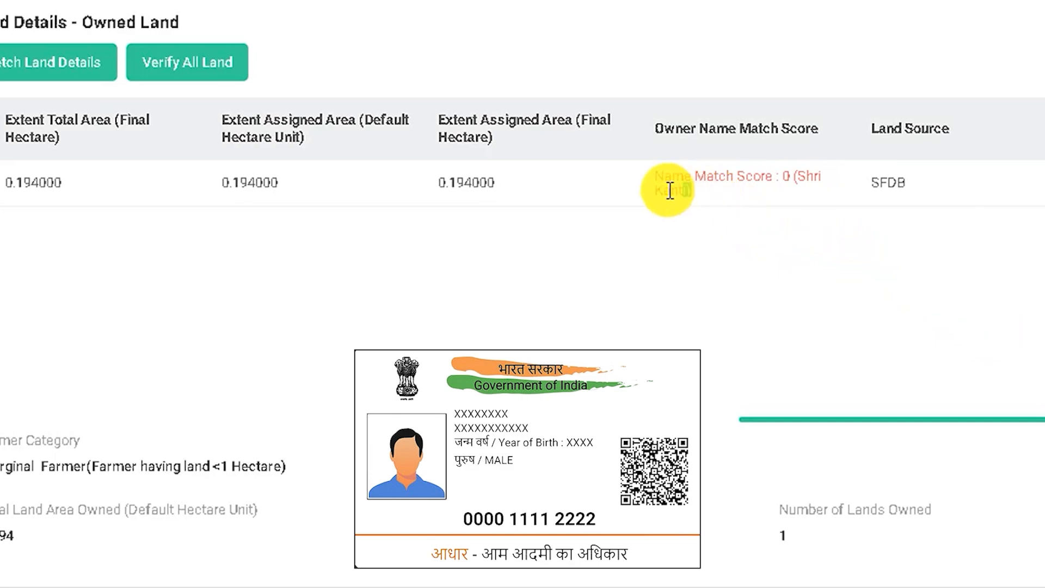
drag(692, 190, 660, 175)
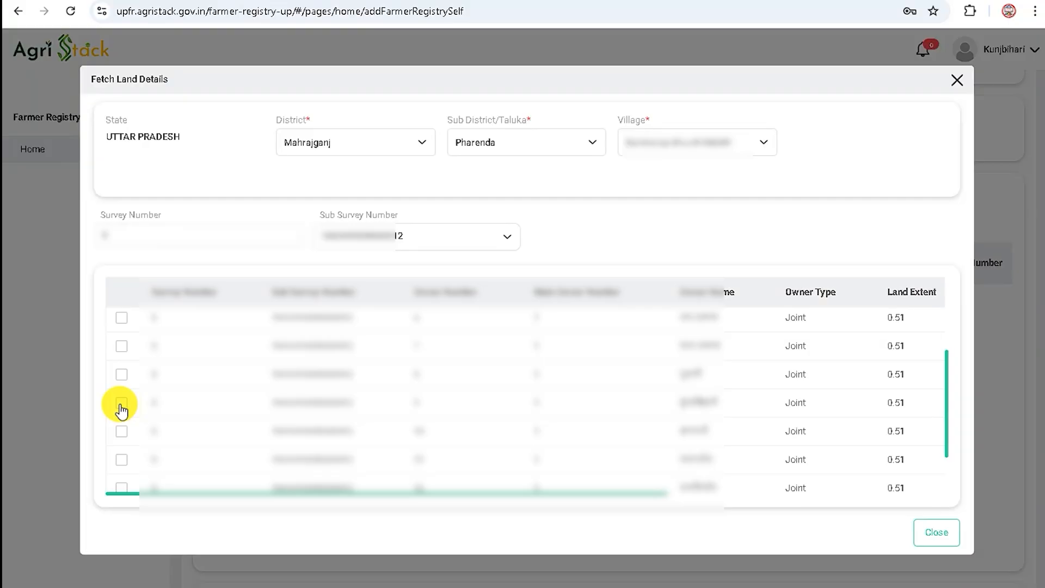
Step: Select the farmer's own record among the fetched joint owners, add its land details, and verify all land
click(121, 404)
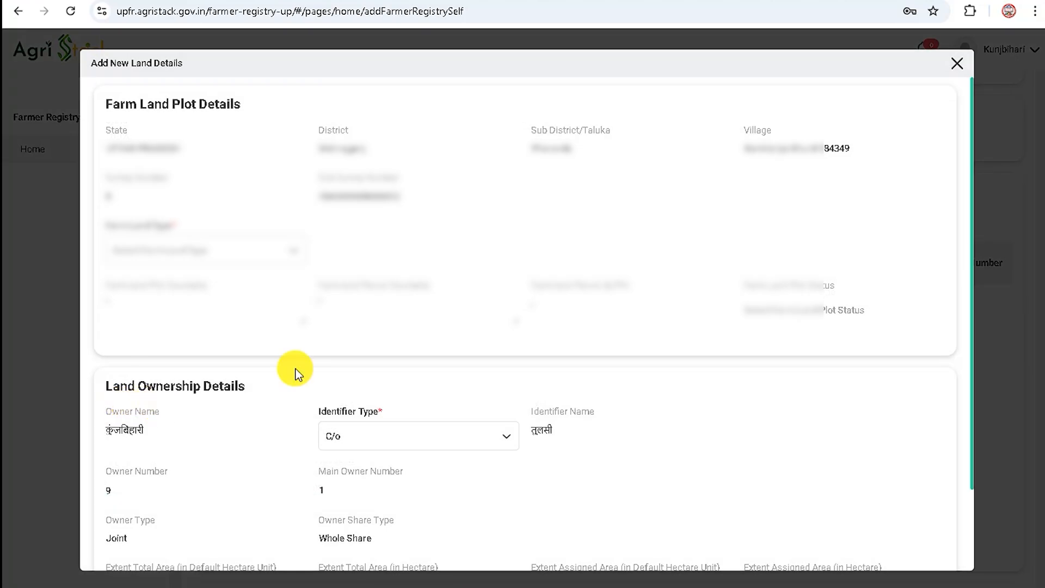
scroll(298, 374, down, 2)
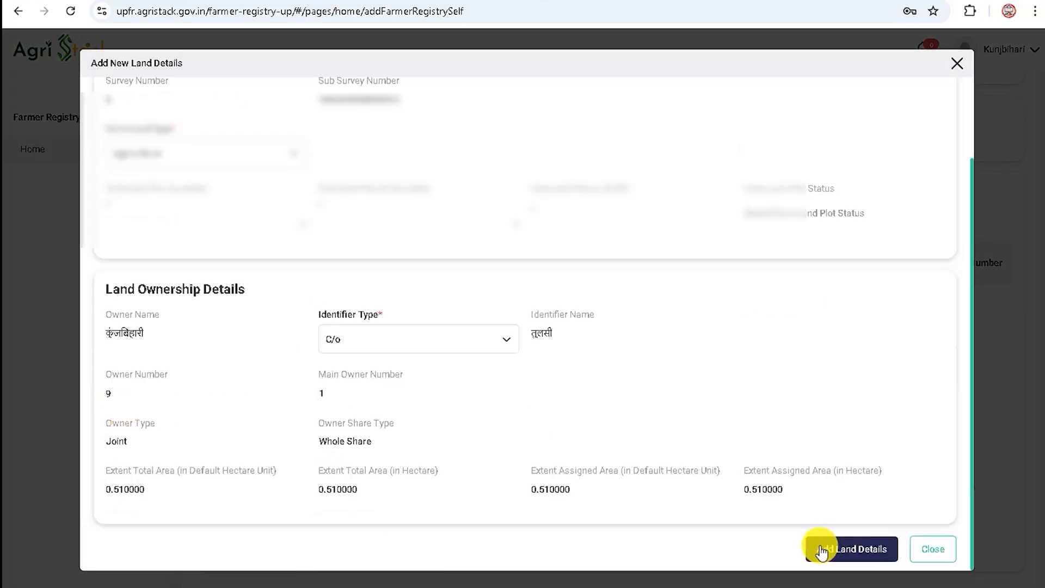
click(853, 550)
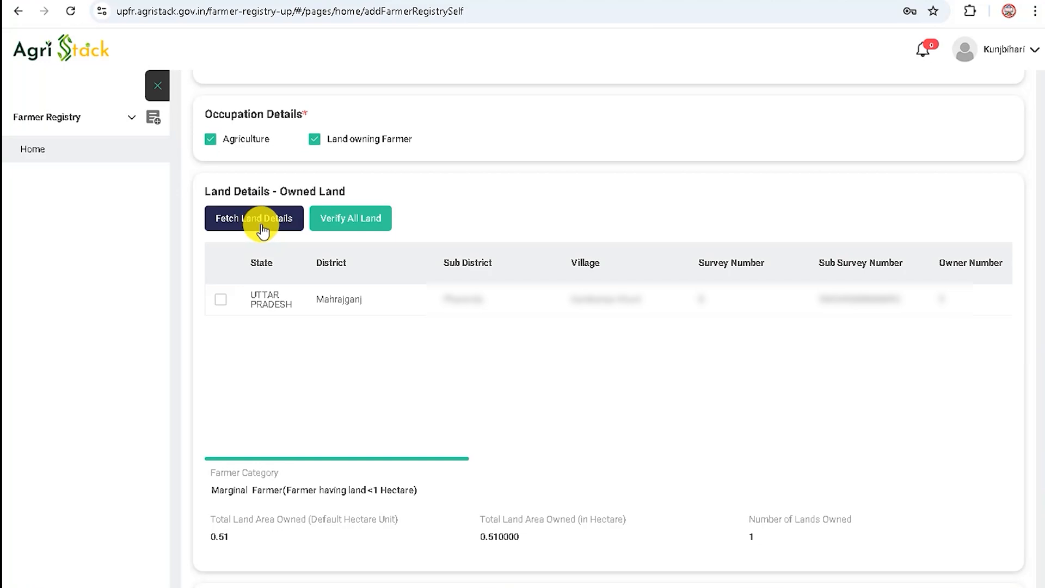
click(357, 228)
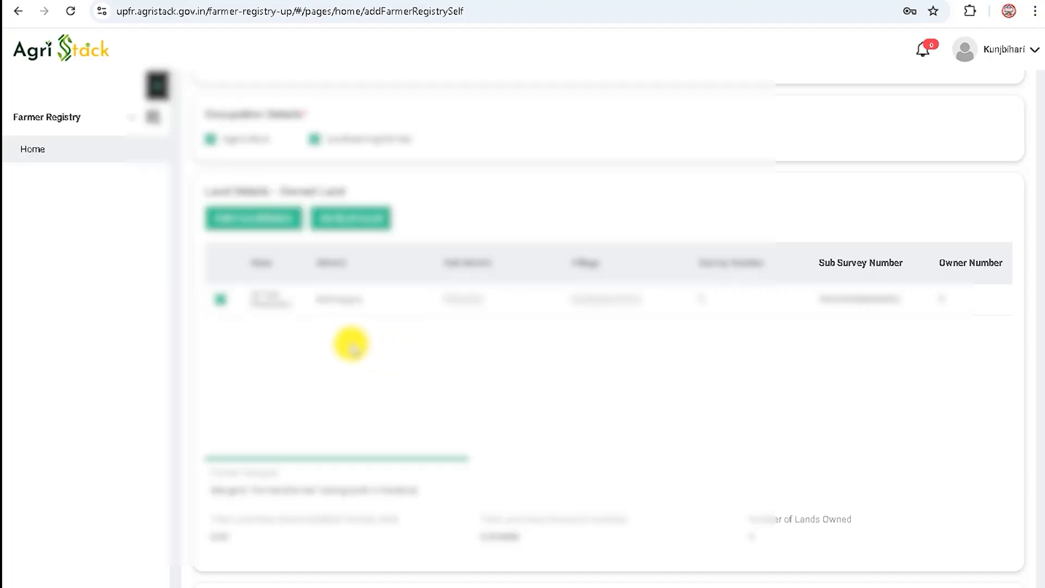
Step: Review the verified owned land record and its area totals, and check the available social registry linkage types
scroll(351, 346, down, 1)
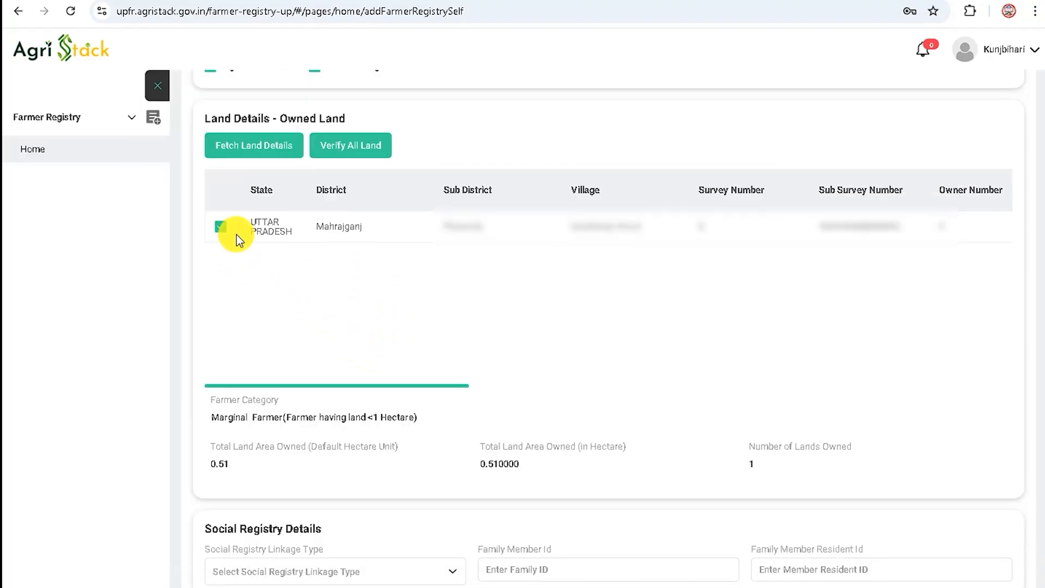
scroll(276, 259, down, 3)
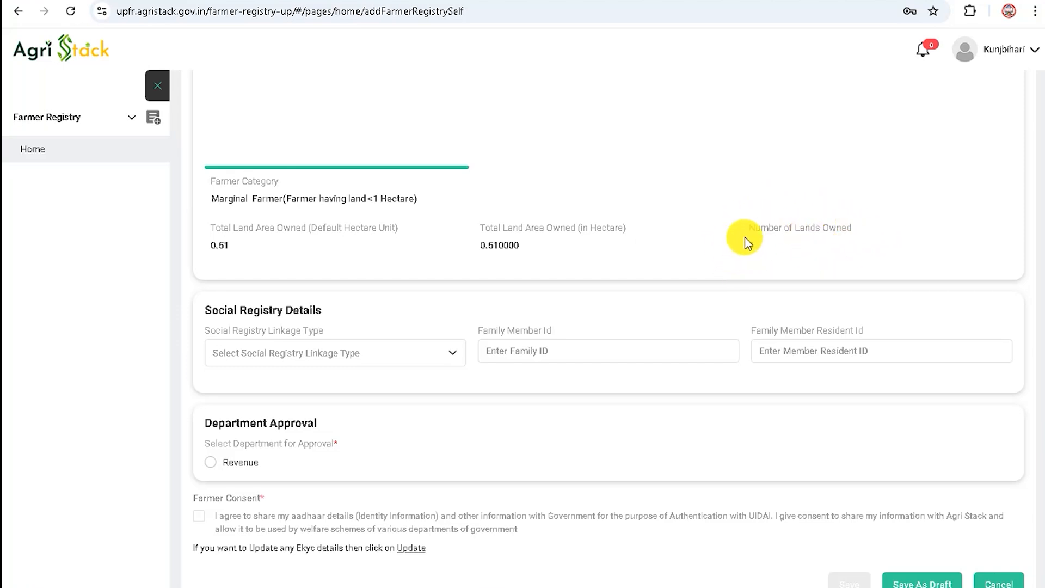
scroll(565, 276, up, 4)
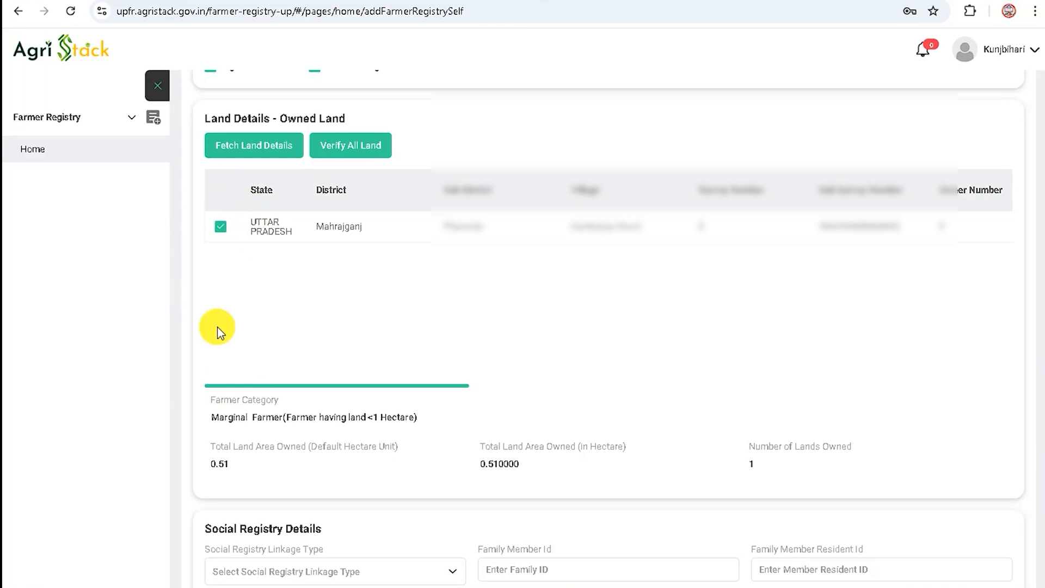
click(227, 224)
scroll(248, 262, down, 5)
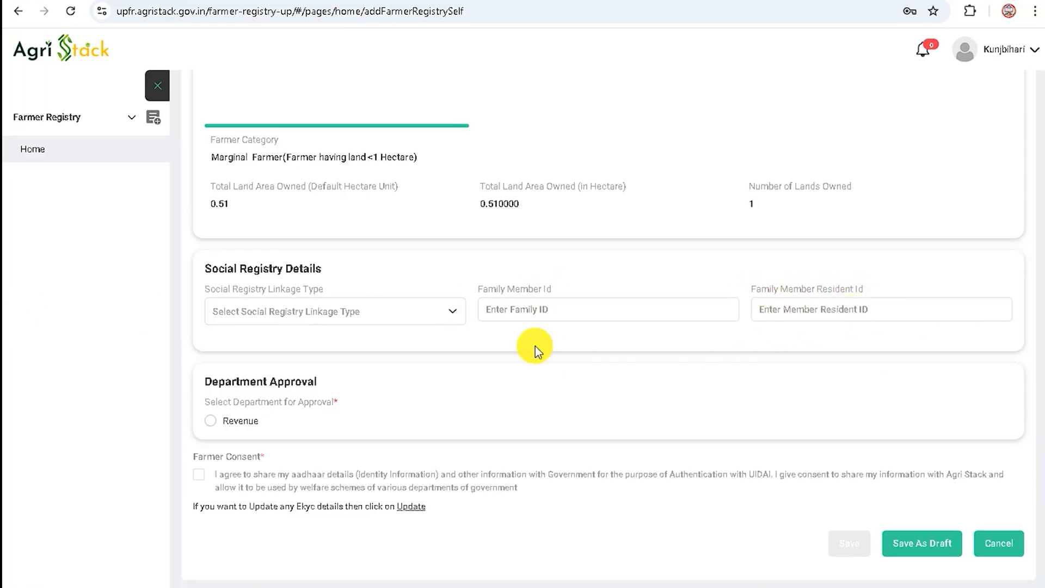
click(439, 306)
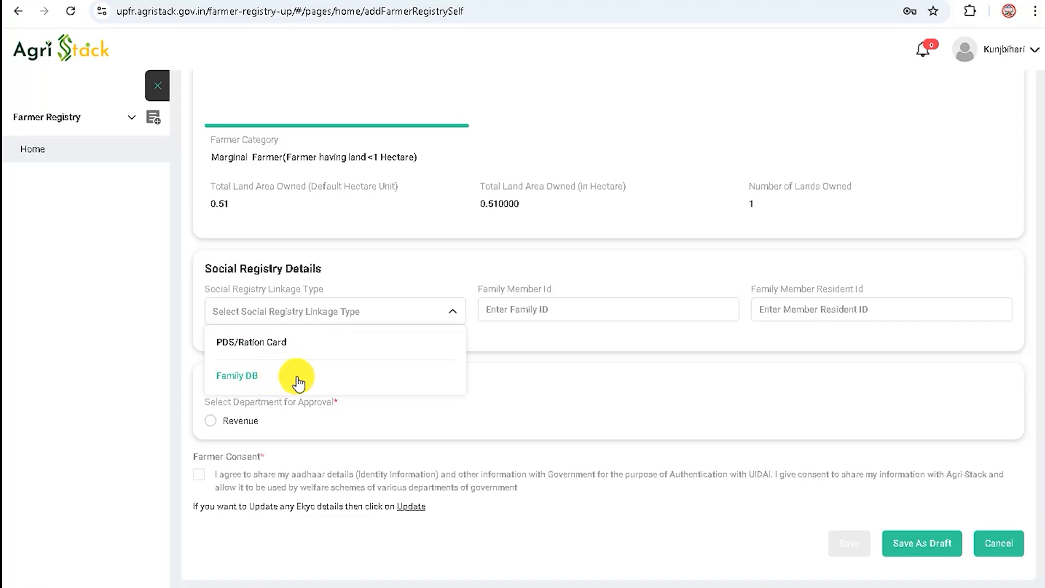
click(541, 342)
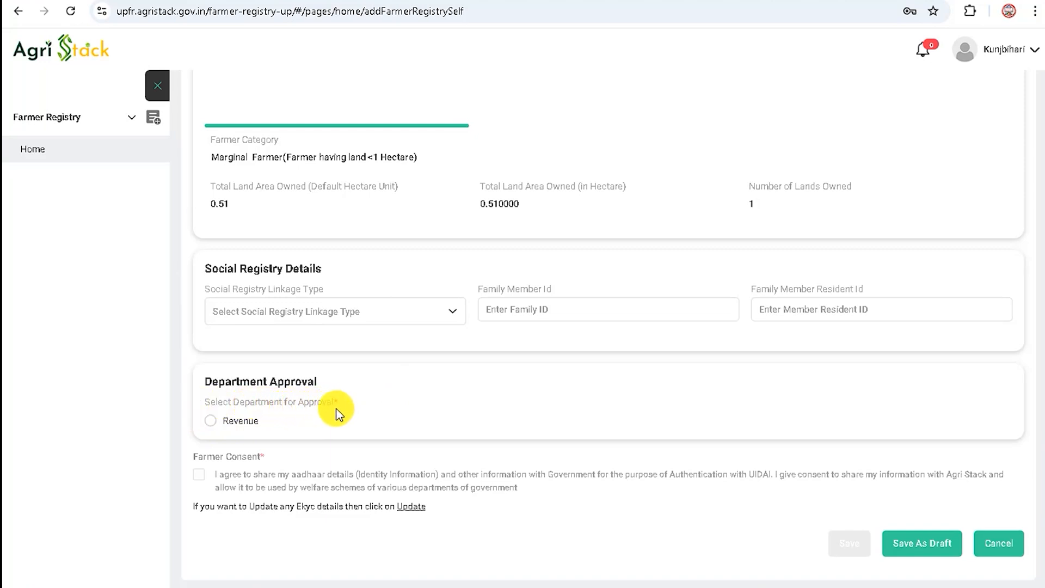
Step: Choose Revenue for department approval, agree to the farmer consent, save the form, and try to proceed to e-sign
click(210, 421)
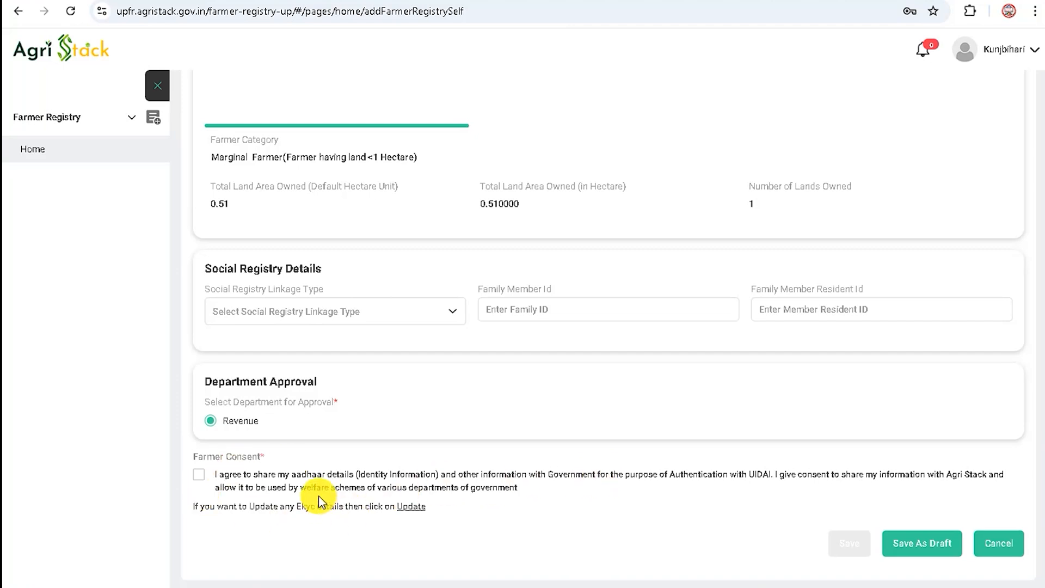
click(199, 475)
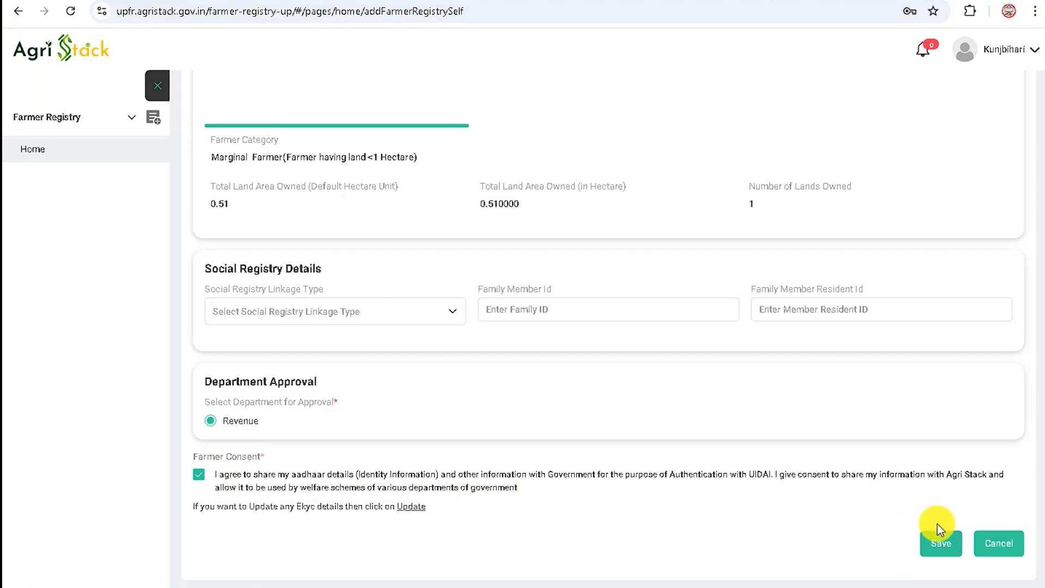
click(934, 544)
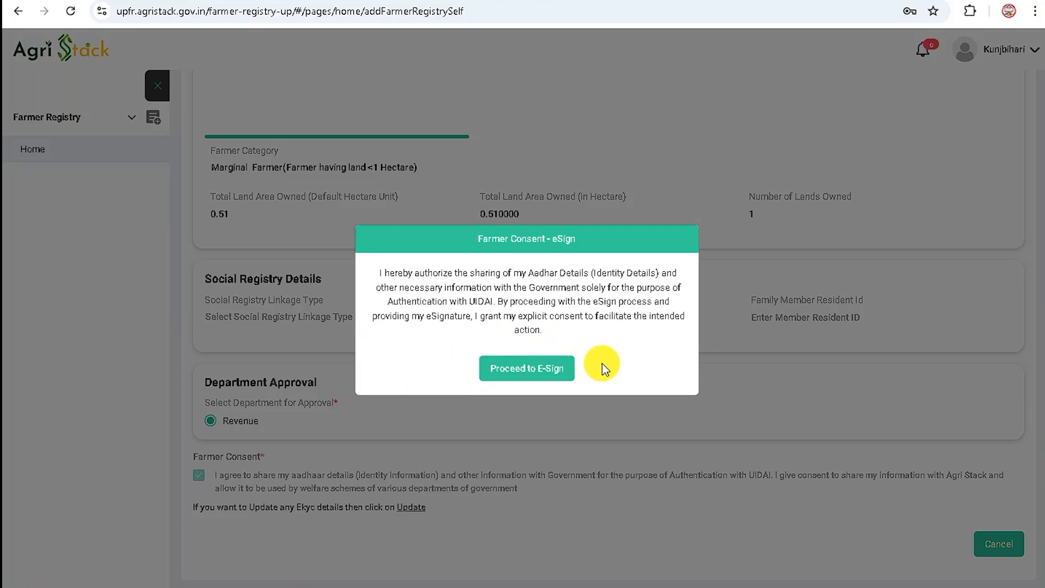
click(532, 370)
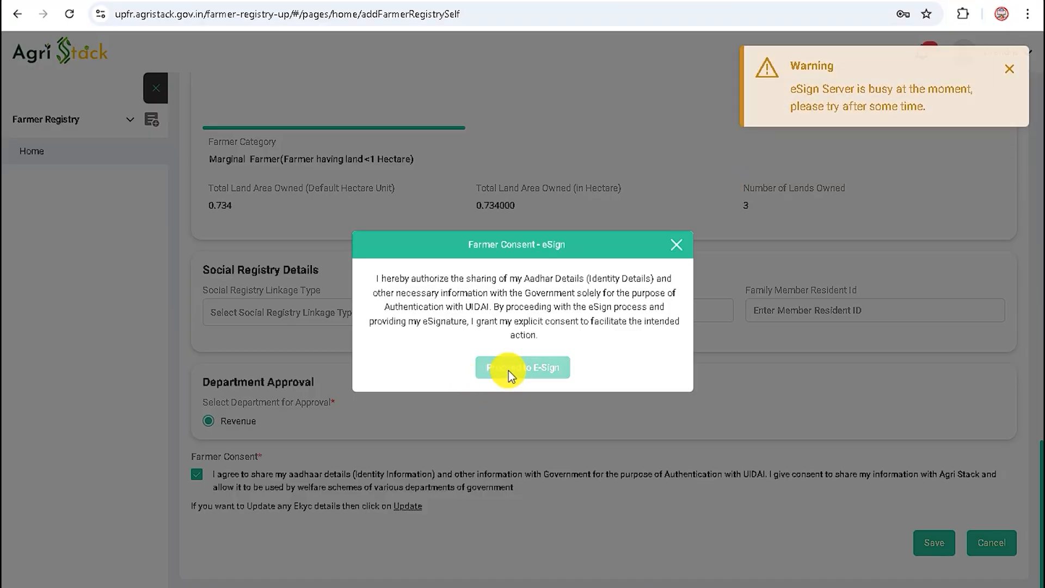
click(677, 245)
click(677, 246)
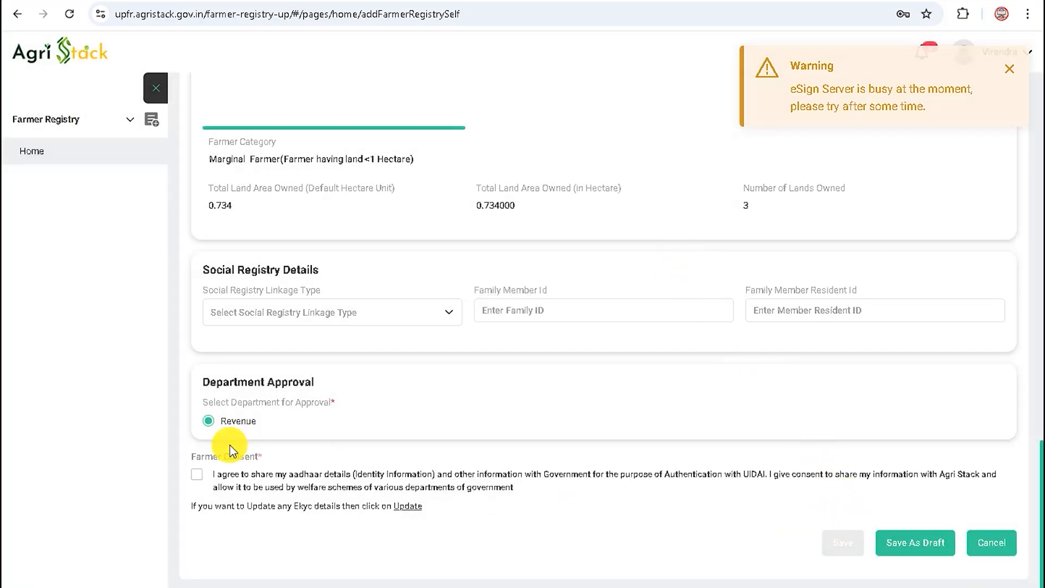
Step: Agree to the farmer consent again, save, and try the e-sign by reloading the signing page with form resubmission
click(196, 476)
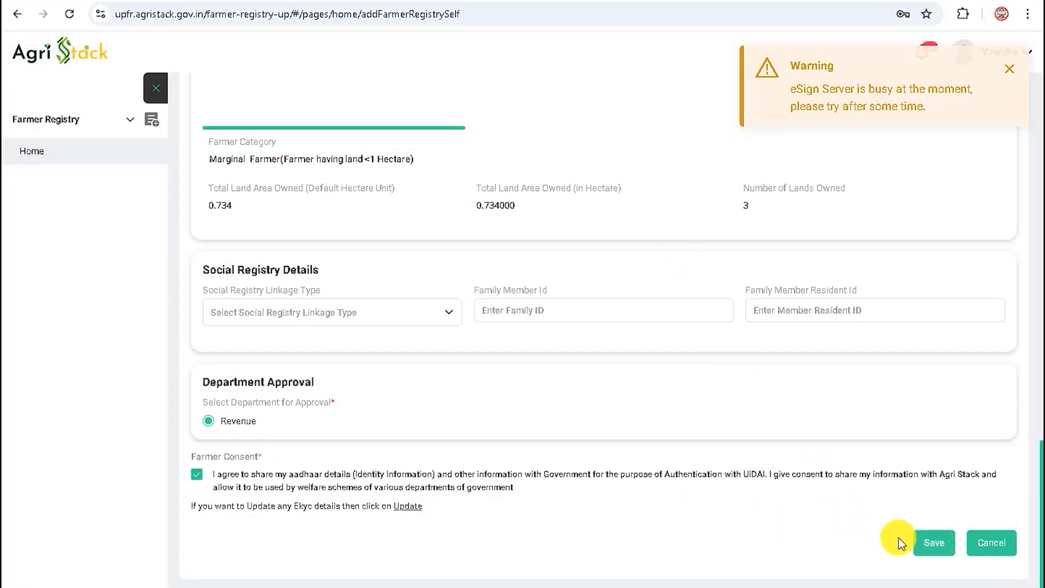
click(930, 543)
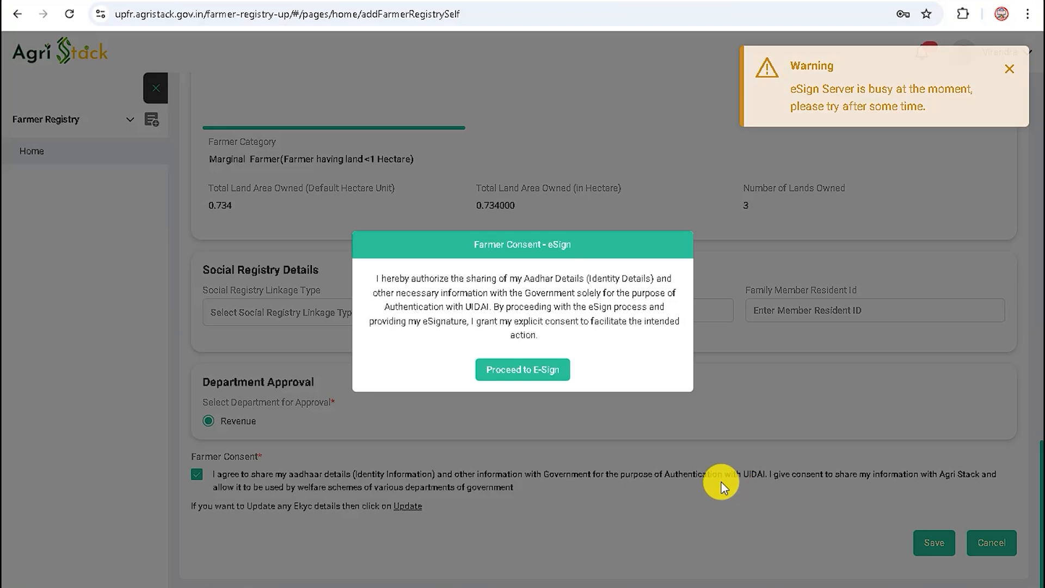
click(519, 367)
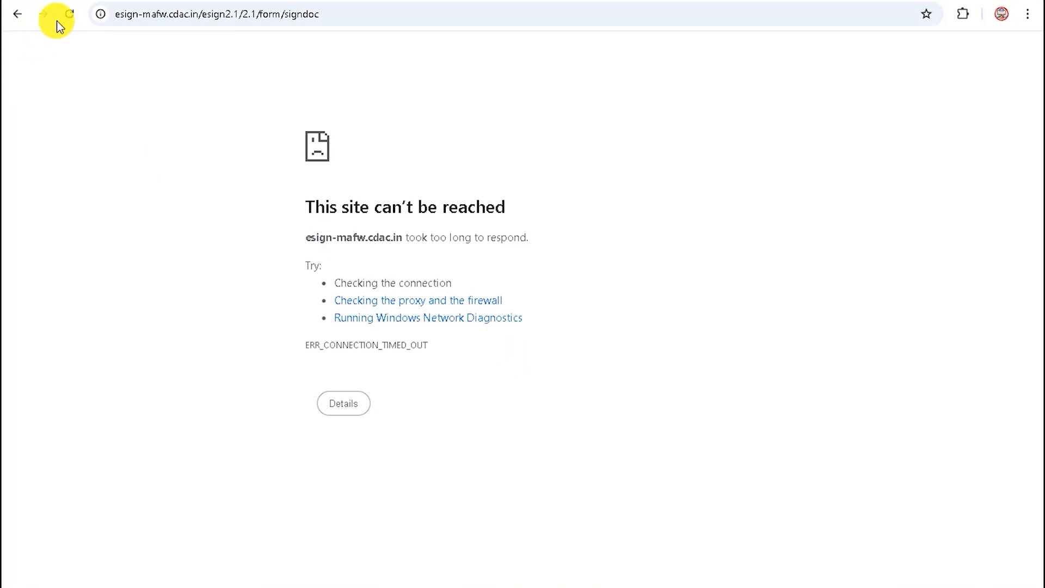
click(69, 14)
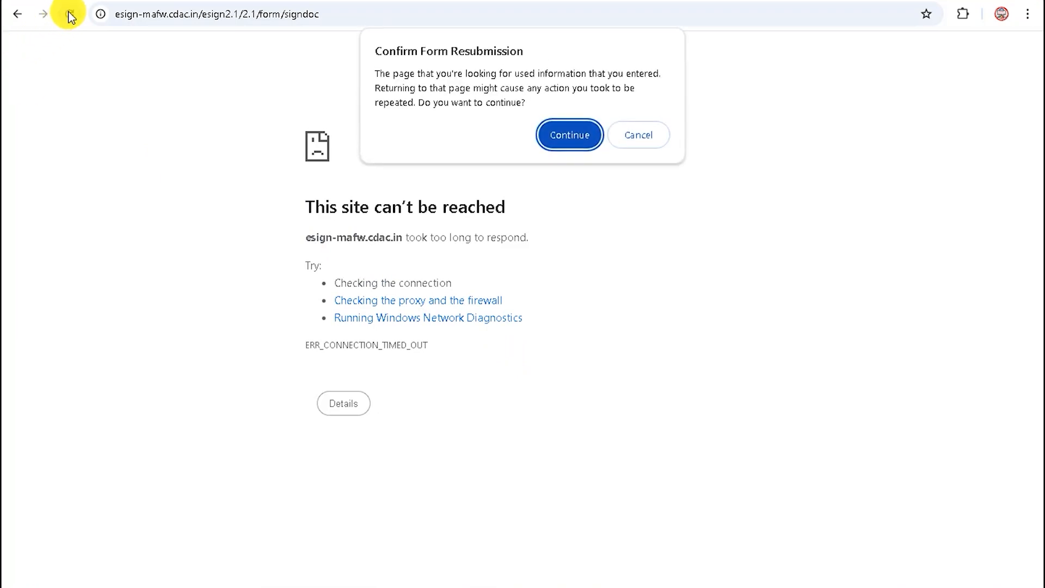
click(573, 134)
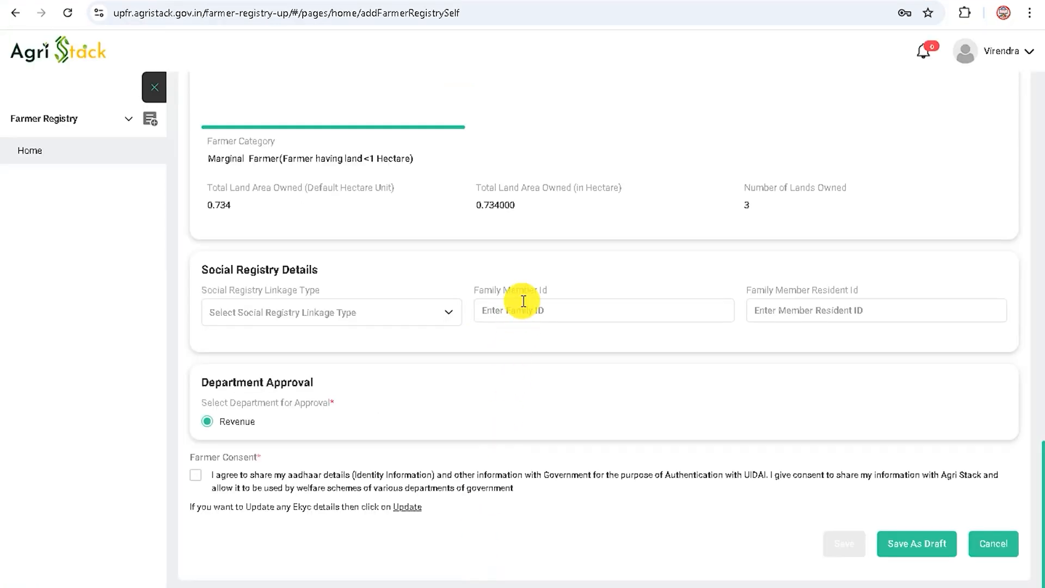
Step: Retry the farmer consent, save, and e-sign request, and dismiss the e-sign consent prompt
click(197, 476)
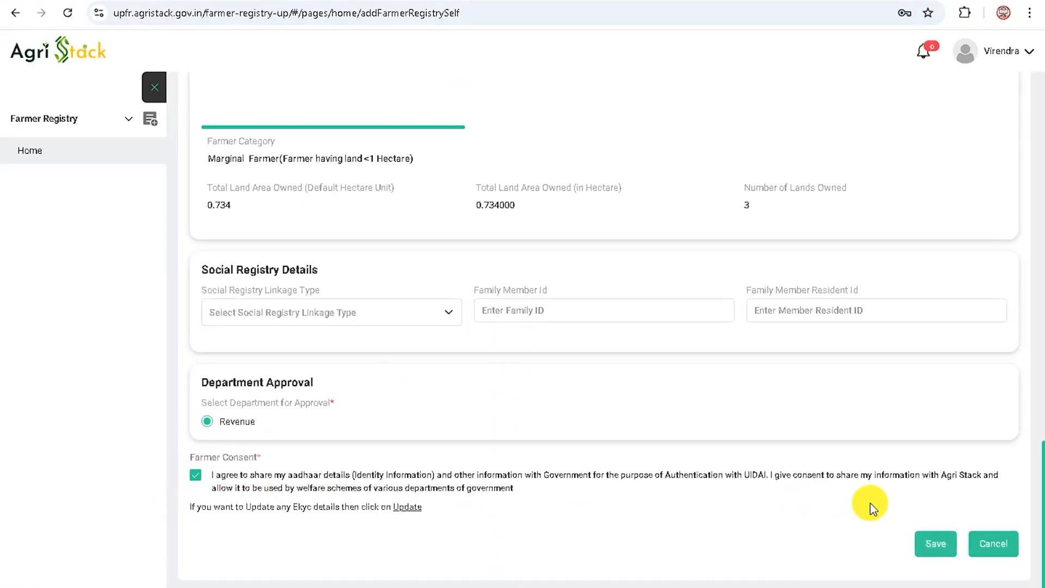
click(936, 544)
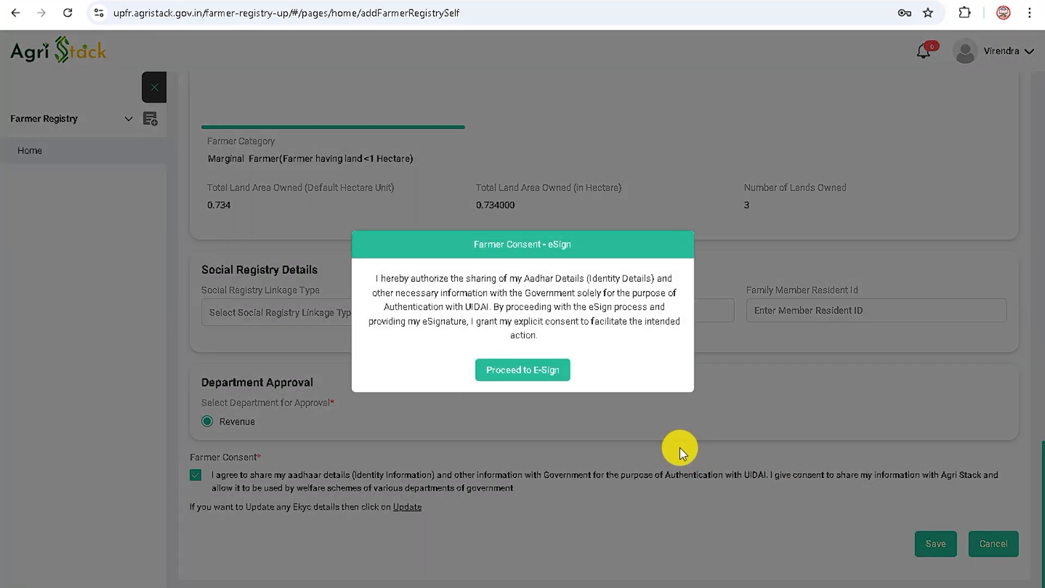
click(526, 371)
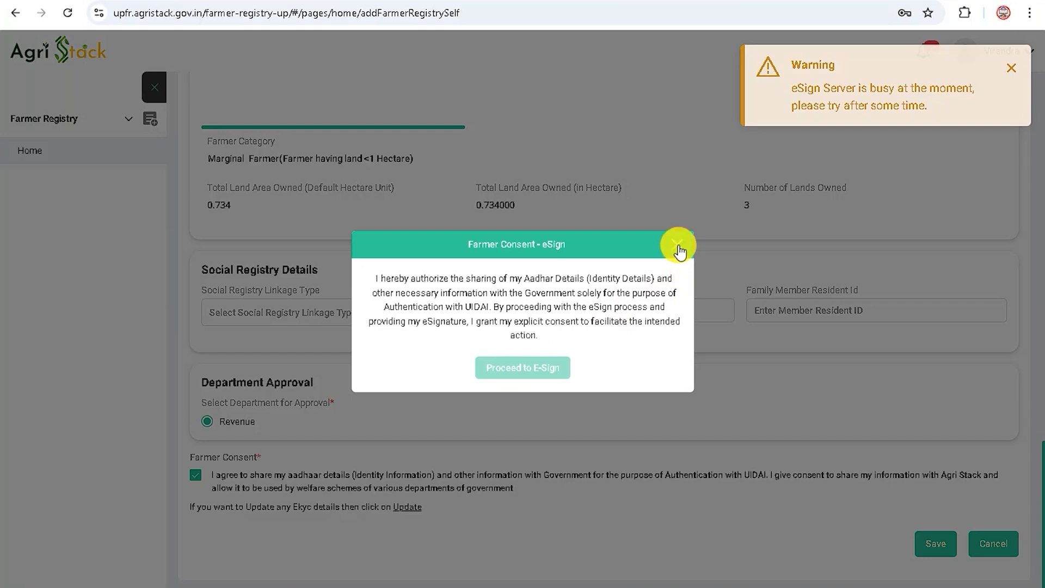
click(679, 247)
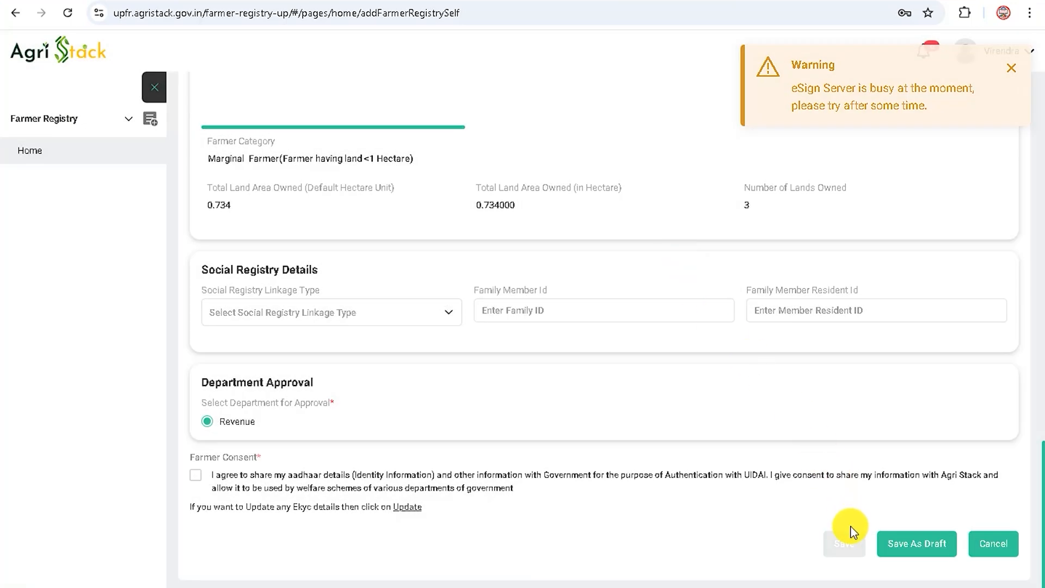
Step: Tick the farmer consent, save, proceed to e-sign, and resubmit the signing page until the C-DAC e-Sign Service loads
click(195, 475)
click(917, 538)
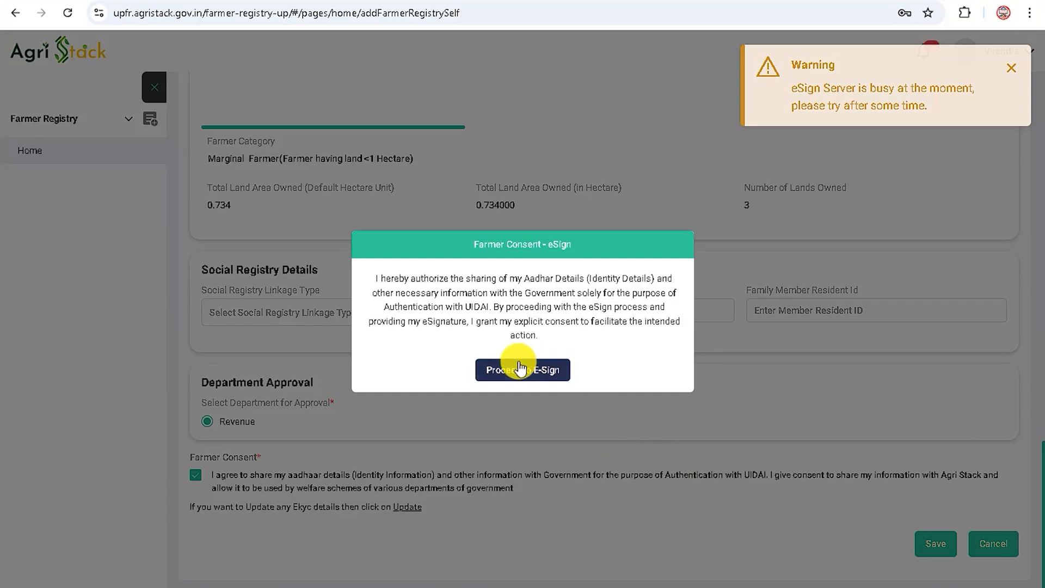
click(520, 368)
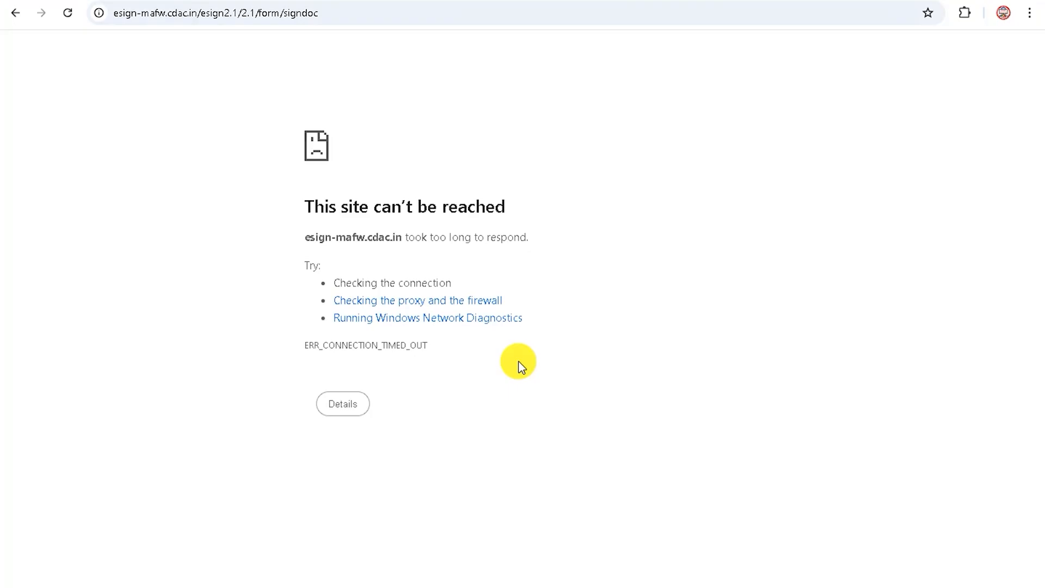
click(67, 13)
click(571, 134)
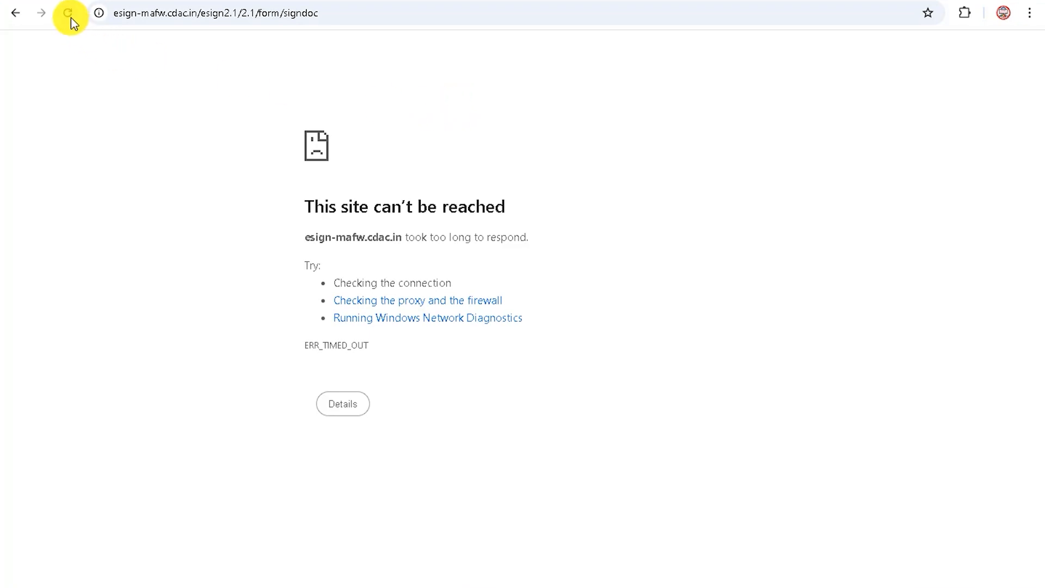
click(70, 14)
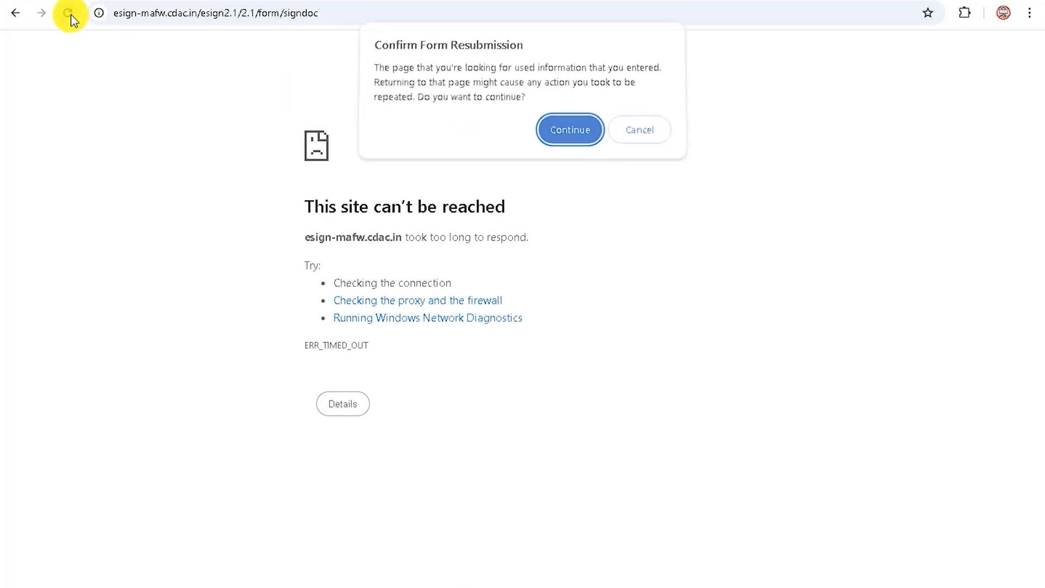
click(553, 134)
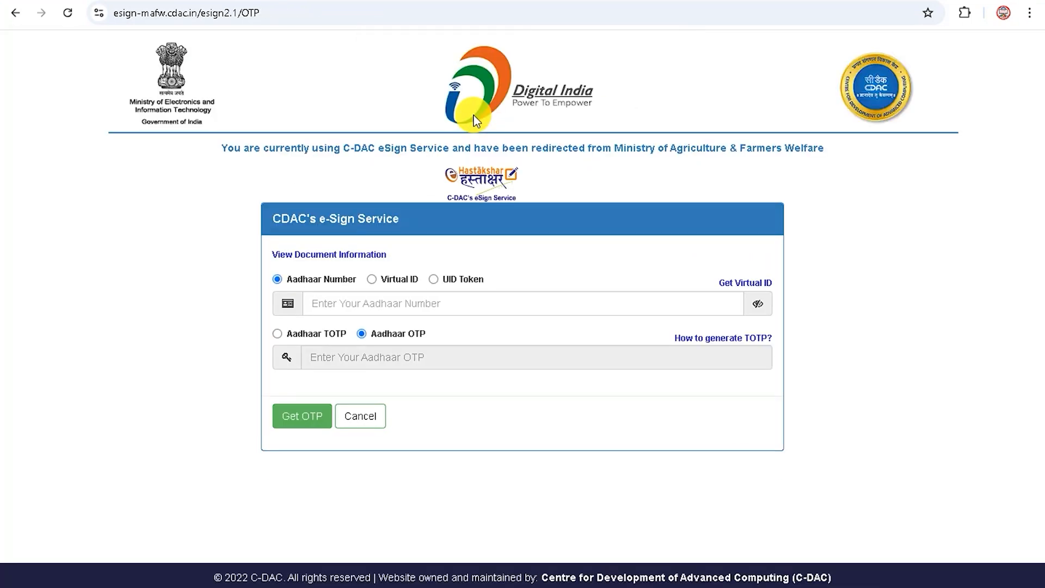
Step: Enter the farmer's Aadhaar number, request and enter the Aadhaar OTP, agree to the authentication consent, and submit the e-sign
click(416, 301)
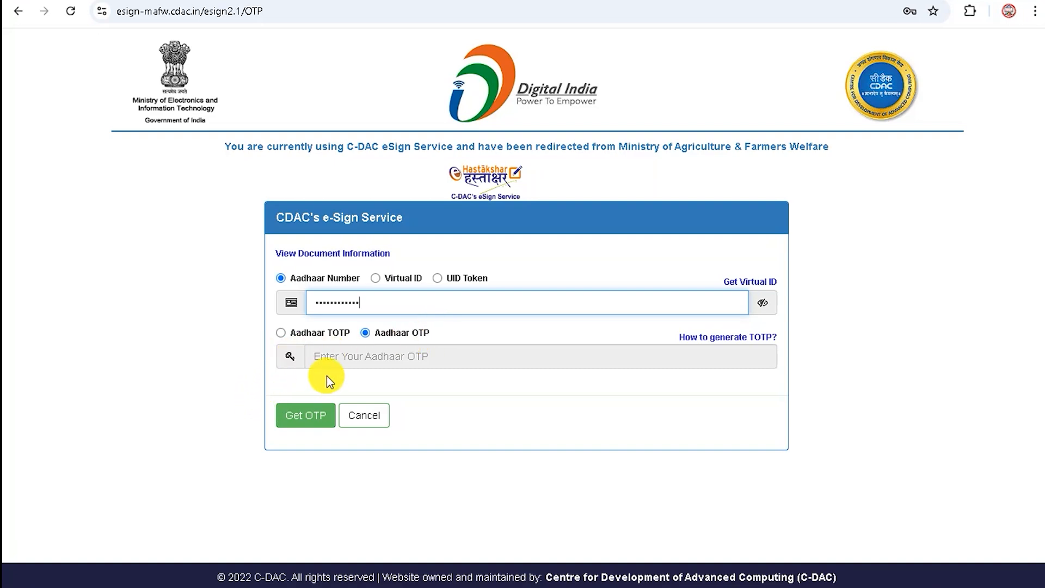
click(300, 422)
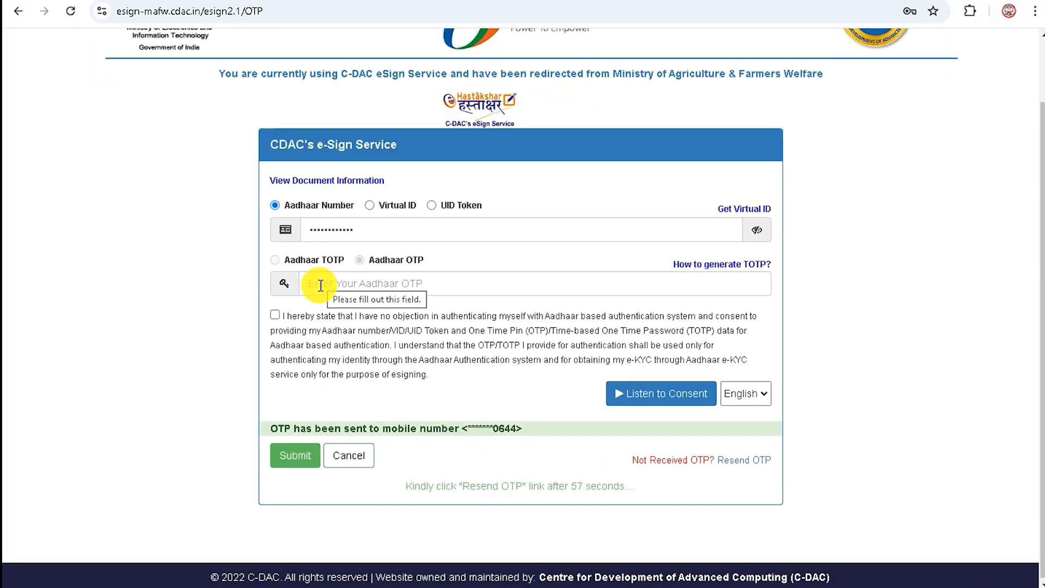
click(321, 285)
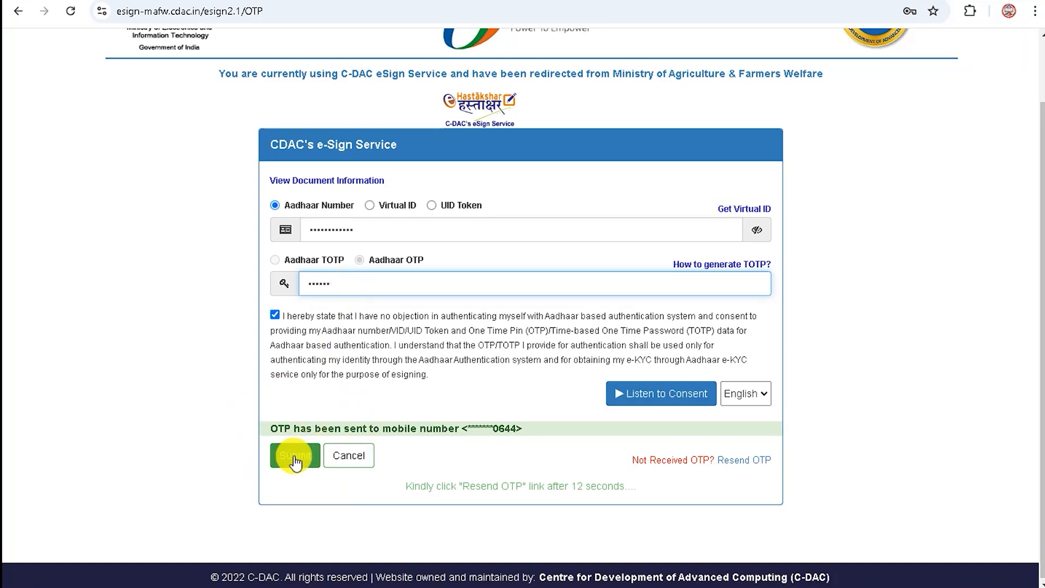
click(294, 457)
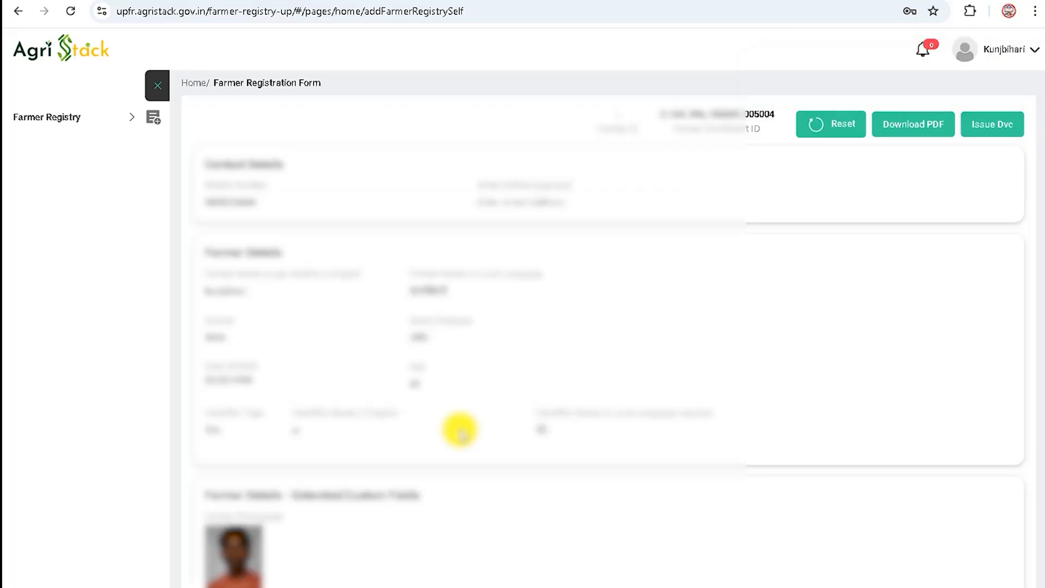
Step: Open the PDF download of the submitted registration form and look through its print preview
click(915, 130)
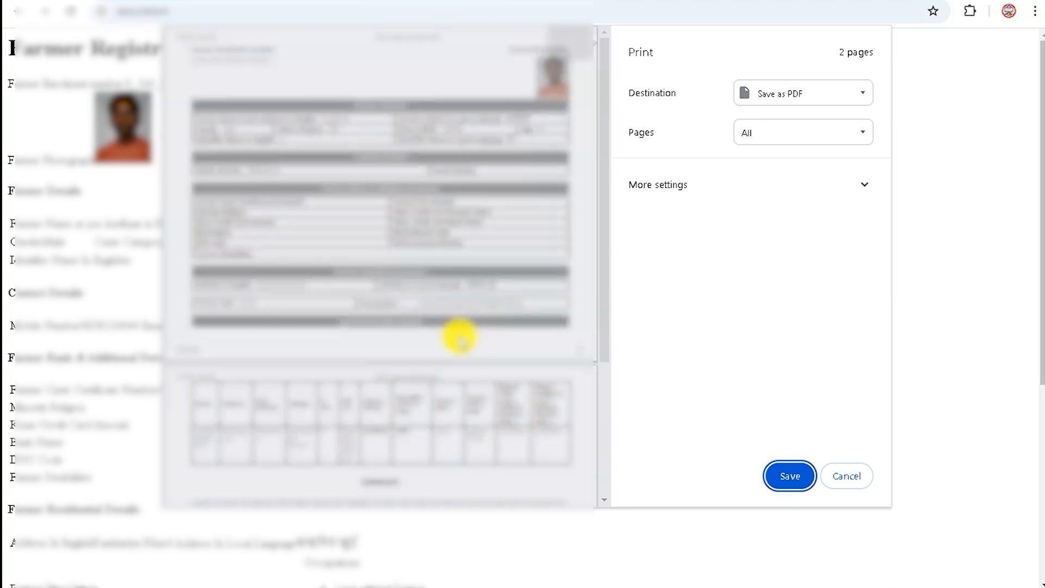
scroll(457, 335, down, 6)
scroll(459, 342, up, 4)
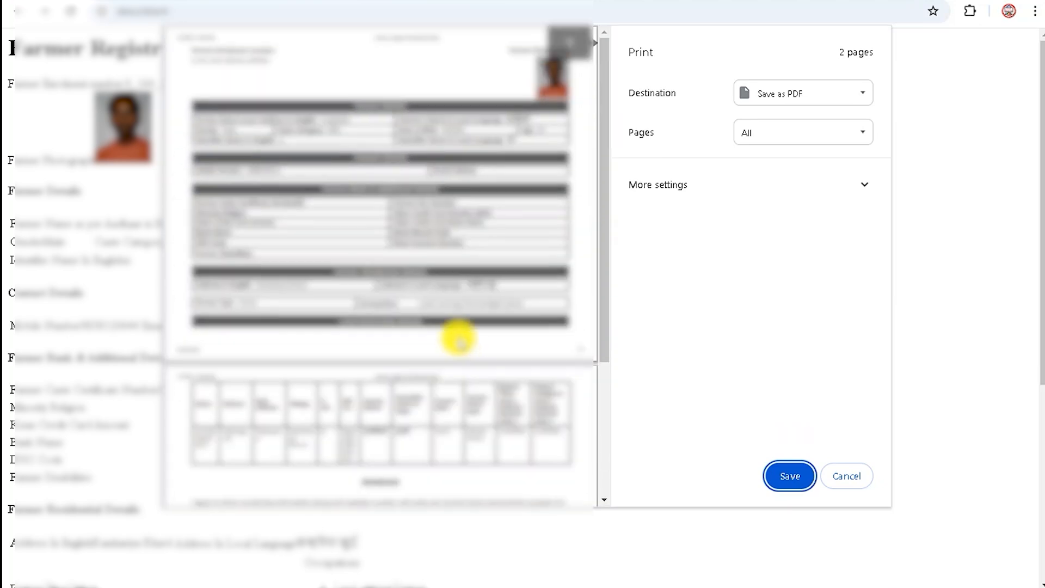